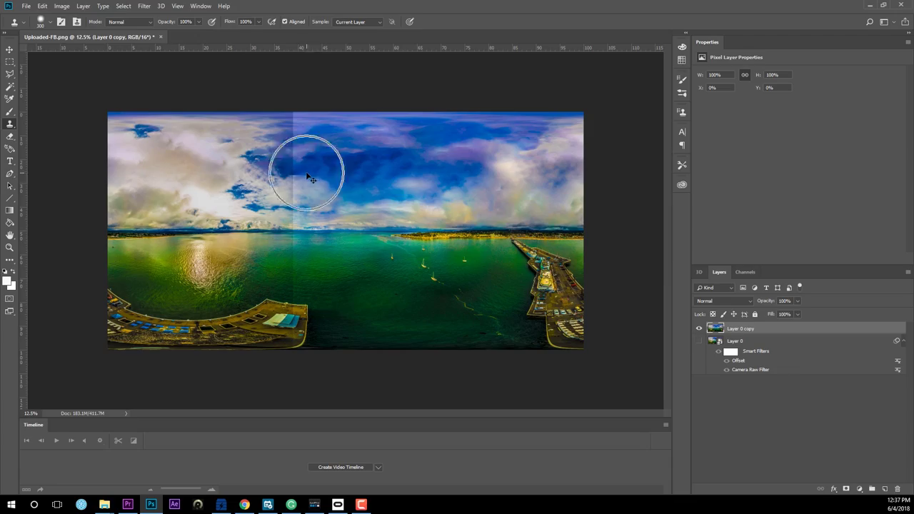
- Patch the sky seam in the drone panorama with Spot Healing Brush, then Clone Stamp
click(9, 260)
click(85, 252)
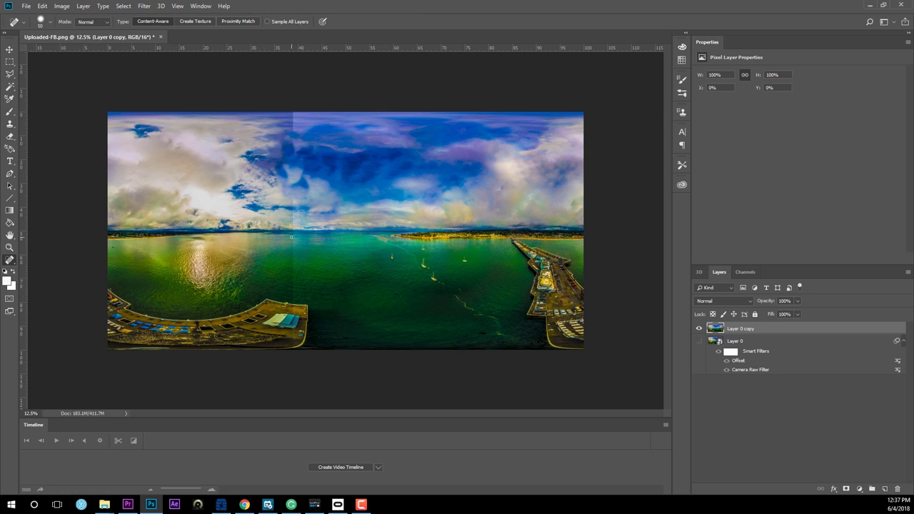
key(s)
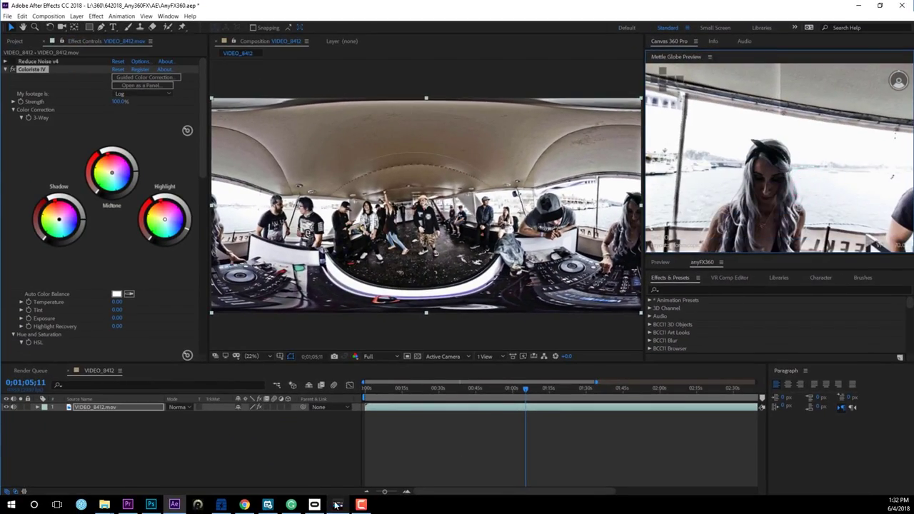
- Try BCC Spiral Blur with Smear blur type on the footage, then delete it
click(338, 506)
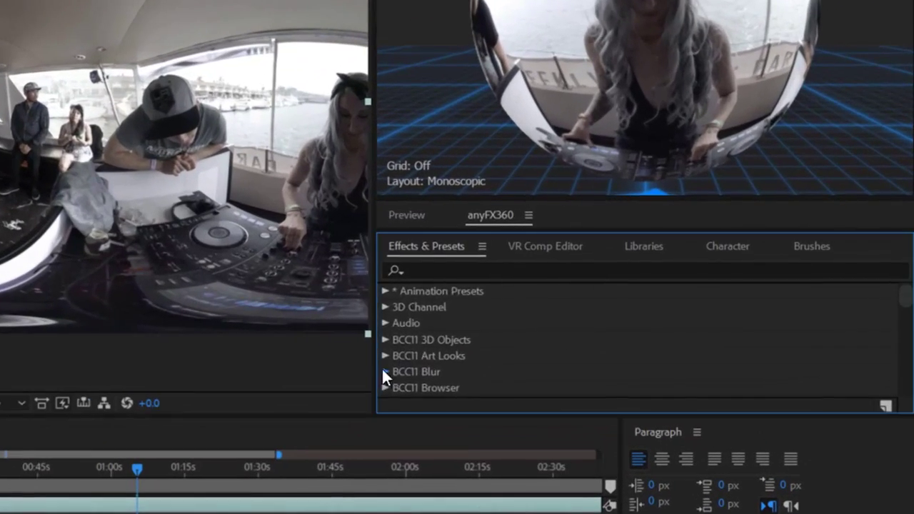
click(385, 376)
double_click(500, 336)
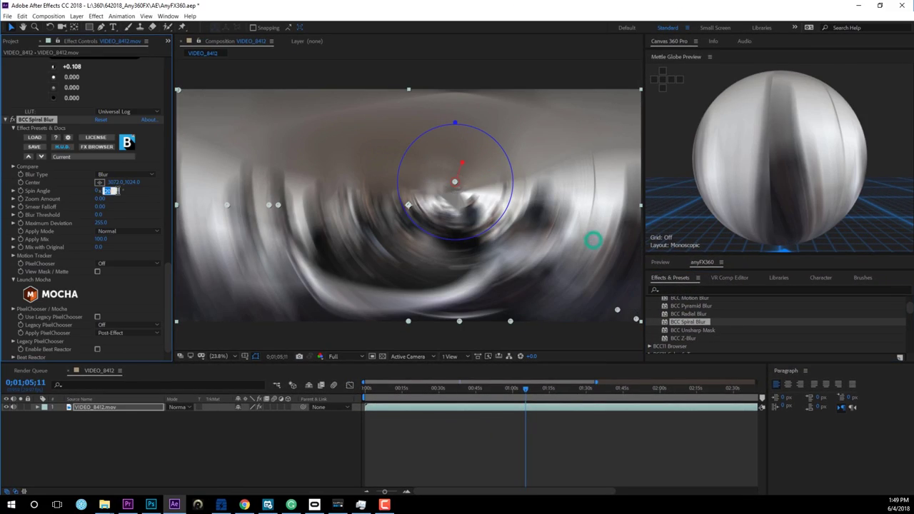
click(123, 174)
click(120, 190)
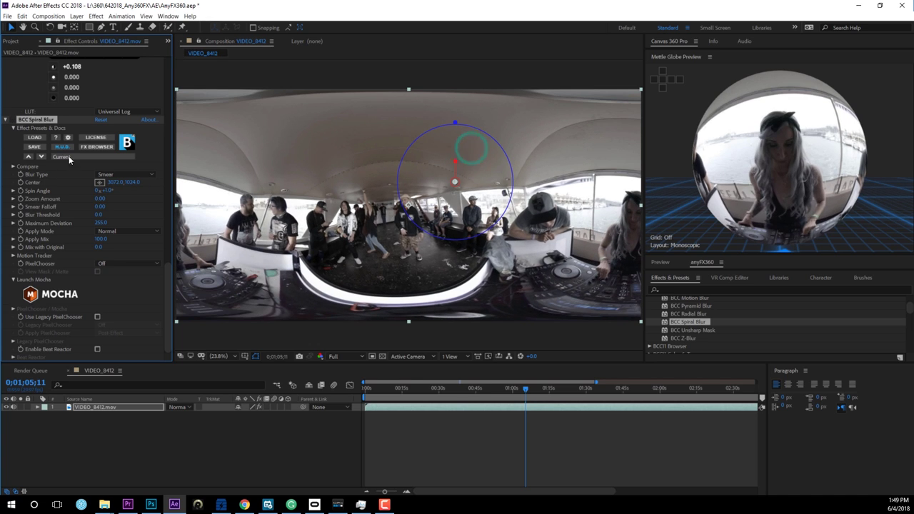
key(Delete)
- Apply uni.Holomatrix II to the footage and orbit the globe preview to inspect it
scroll(693, 317, down, 10)
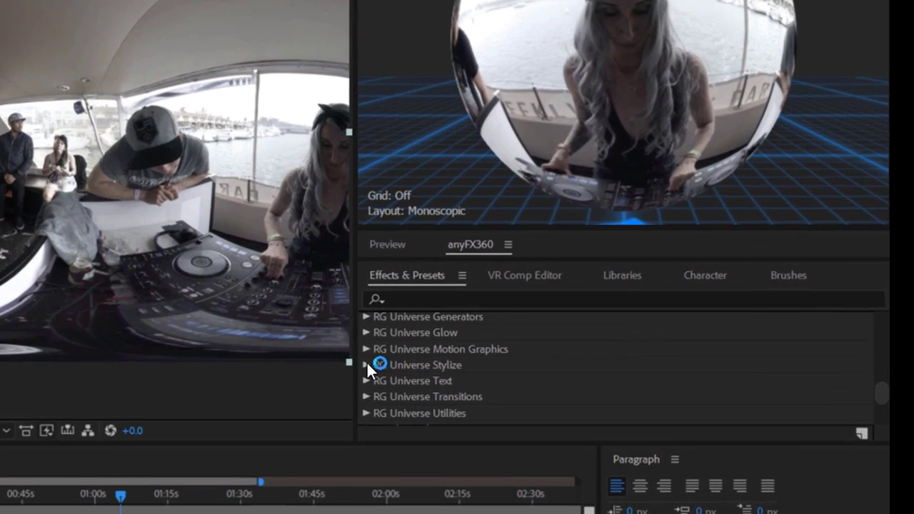
drag(689, 319, 438, 218)
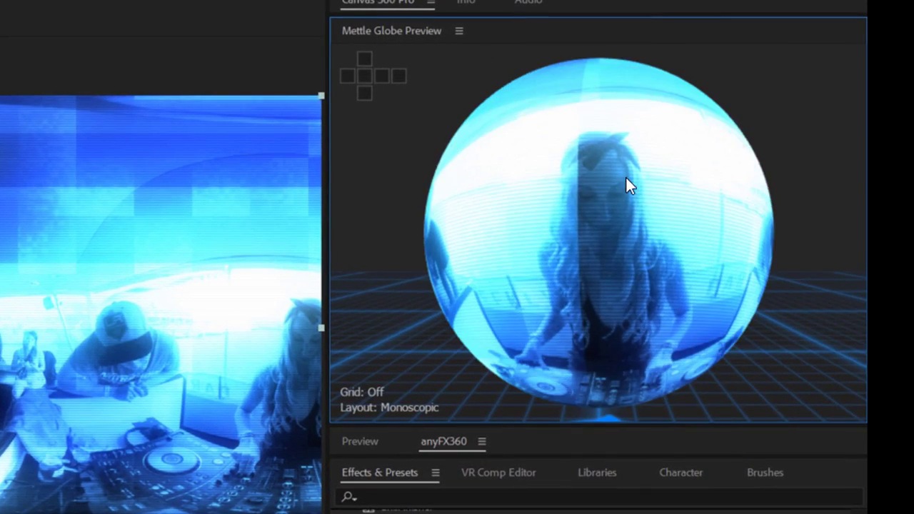
mouse_move(639, 168)
mouse_down()
mouse_move(655, 378)
mouse_move(616, 273)
mouse_up()
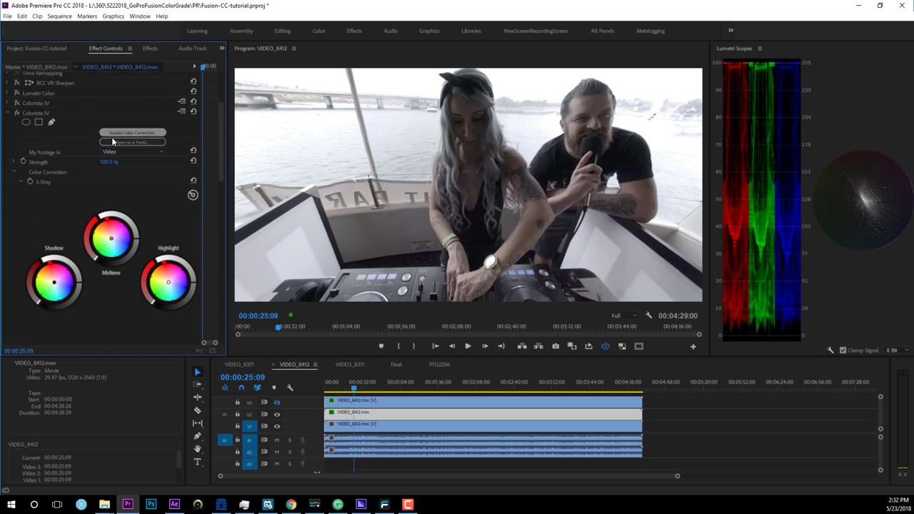
- Step through Colorista IV guided correction: colour space, black/white levels, midtones, contrast, saturation
click(133, 136)
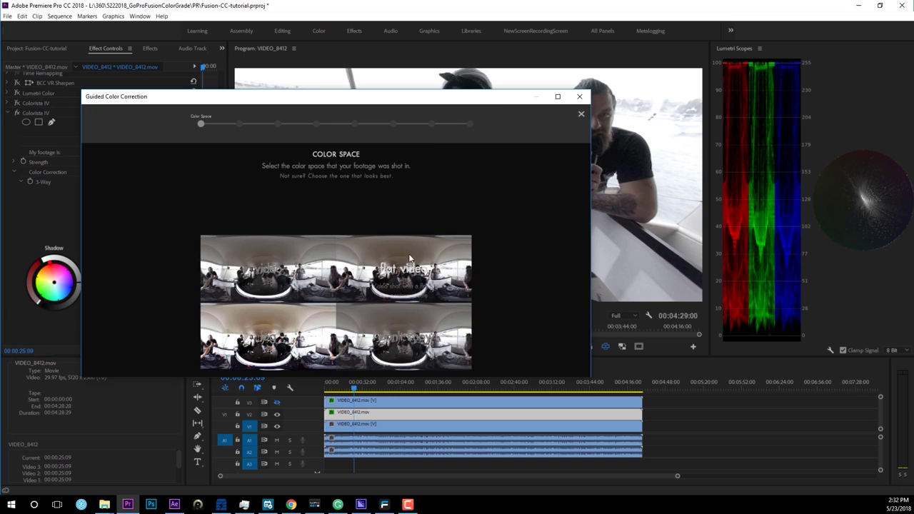
click(396, 274)
click(412, 206)
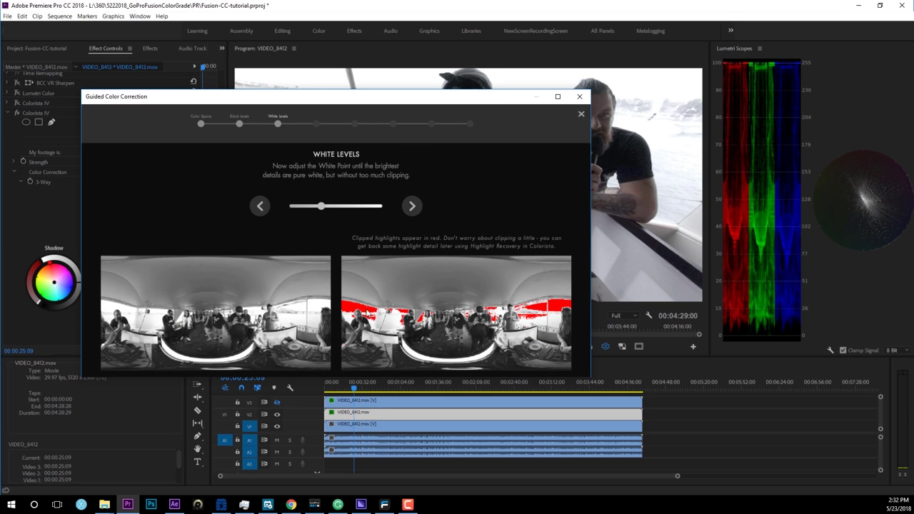
key(Right)
key(Right)
key(Right)
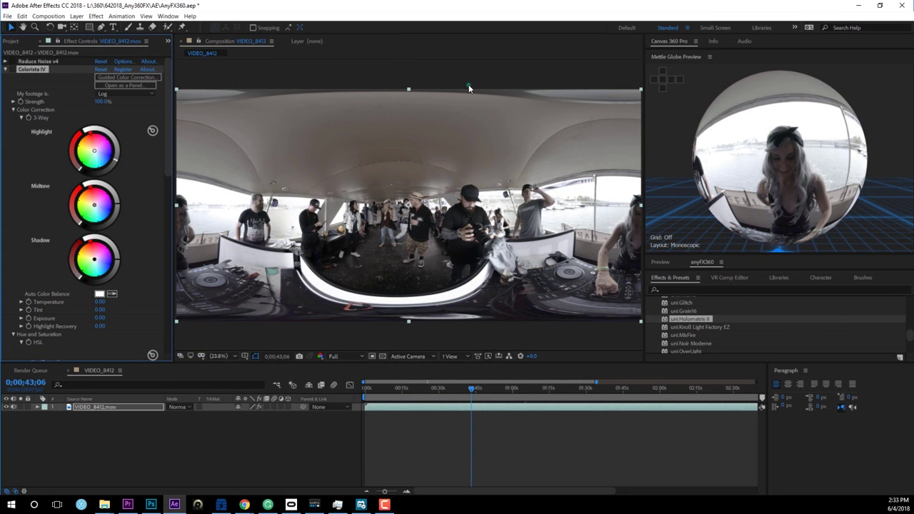
click(469, 88)
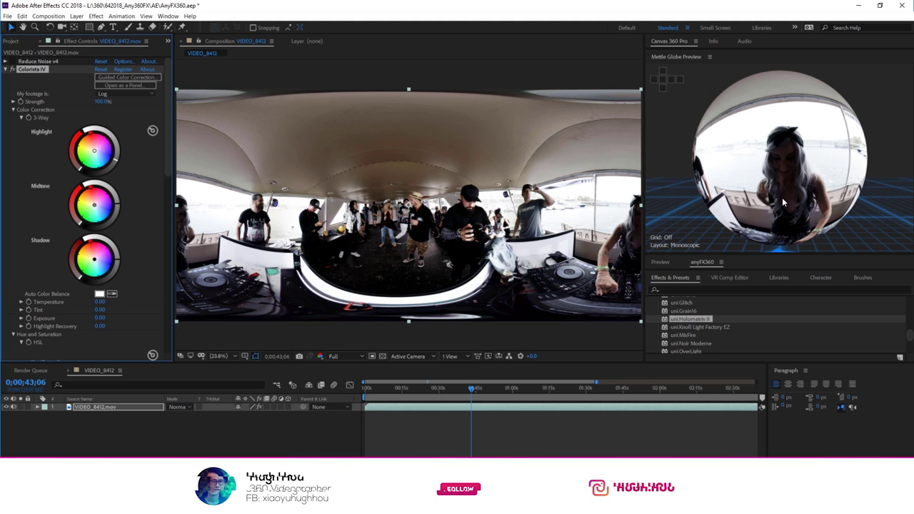
- Orbit Mettle Globe Preview into an inside-the-sphere view facing the DJ
mouse_move(783, 203)
mouse_down()
mouse_move(783, 177)
mouse_move(789, 182)
mouse_move(592, 200)
mouse_up()
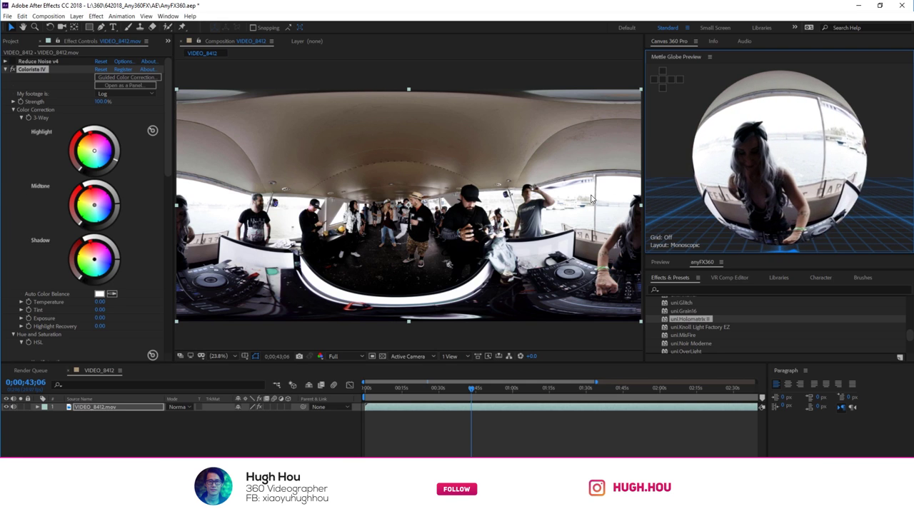
double_click(778, 183)
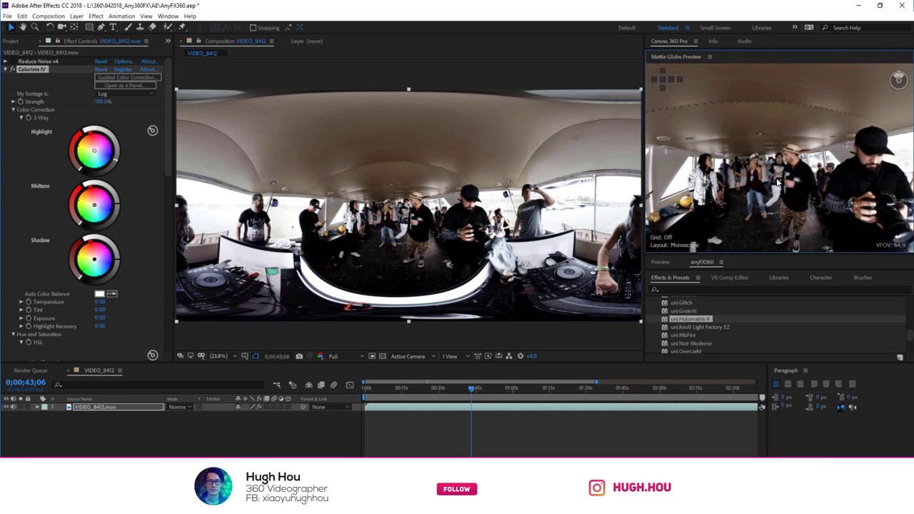
drag(779, 183, 789, 117)
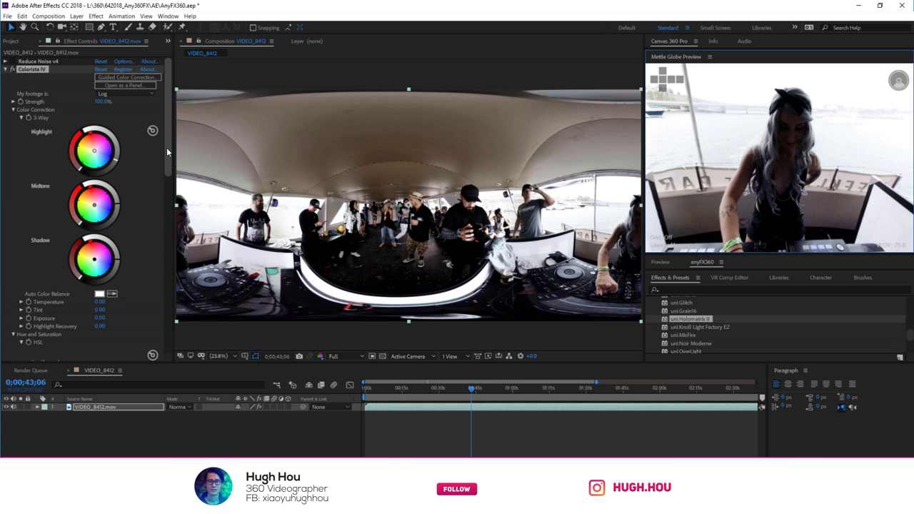
- Set Colorista Highlights to -81, Shadows to 96 and Pop to 100
drag(167, 147, 166, 206)
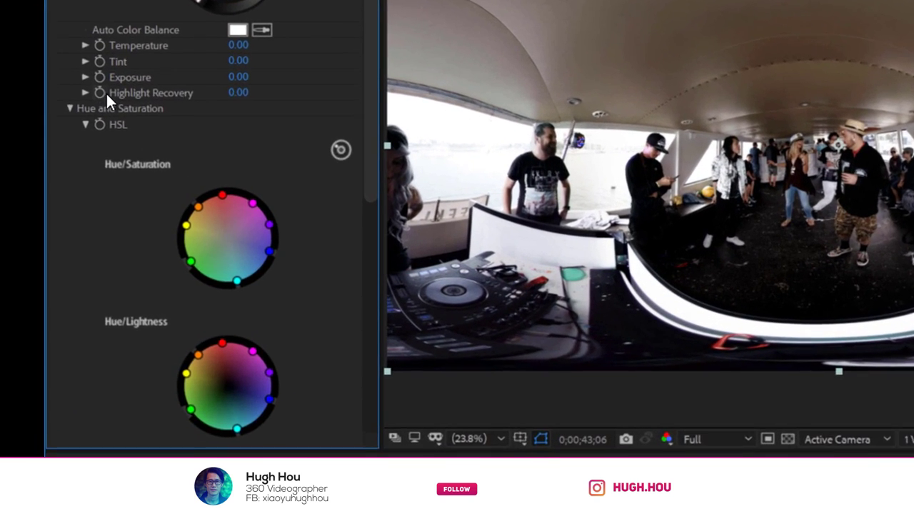
scroll(73, 236, down, 10)
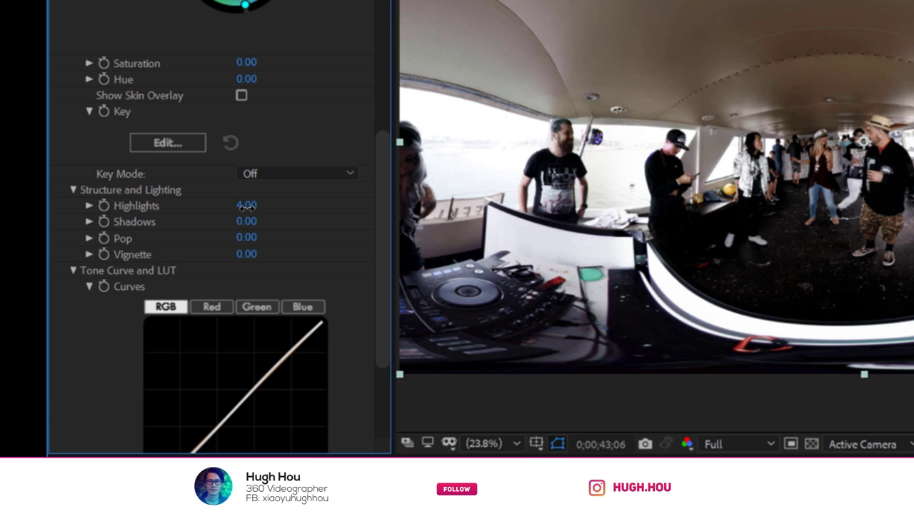
drag(245, 206, 61, 242)
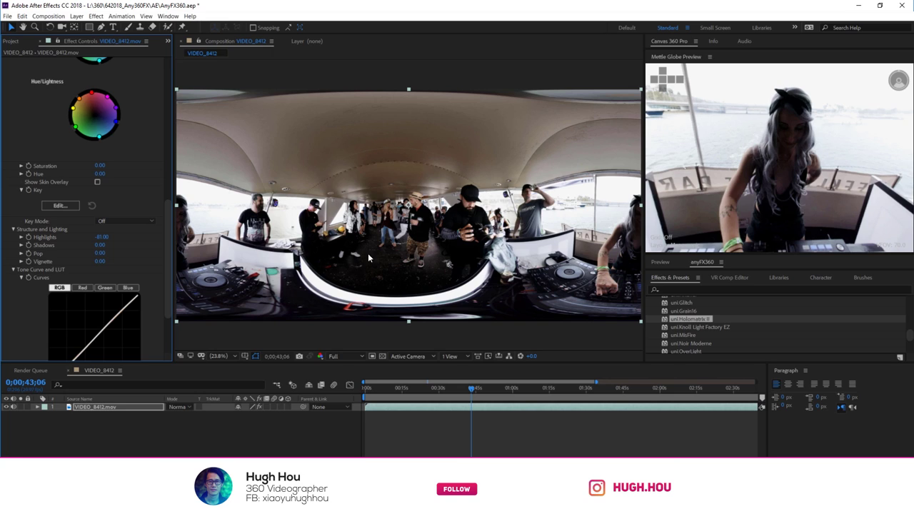
drag(96, 249, 162, 242)
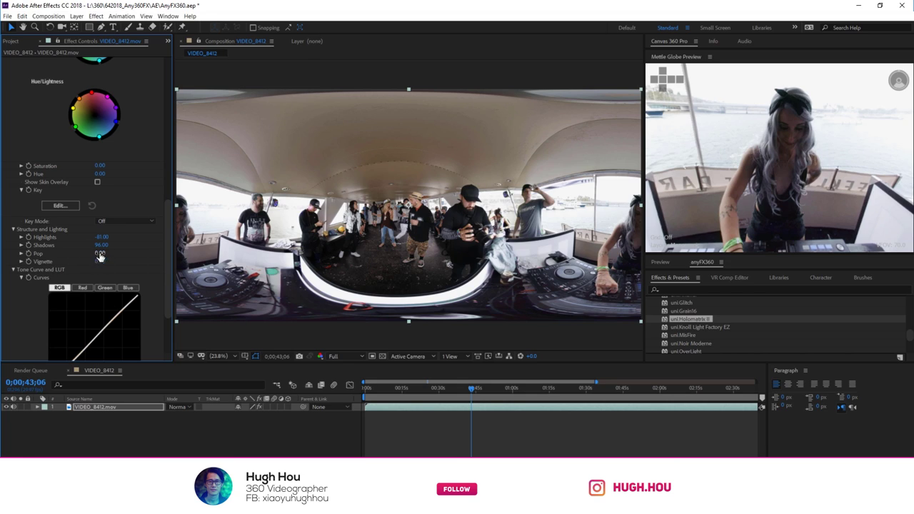
drag(100, 253, 141, 250)
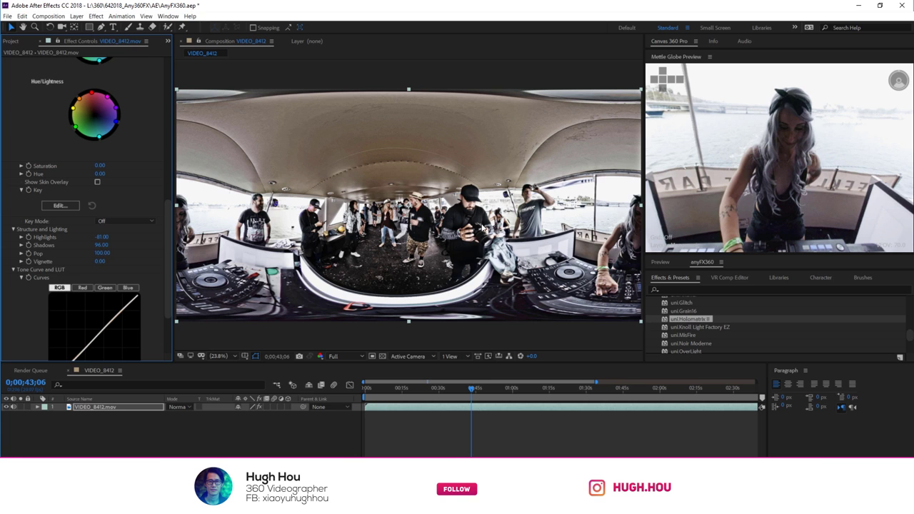
click(362, 231)
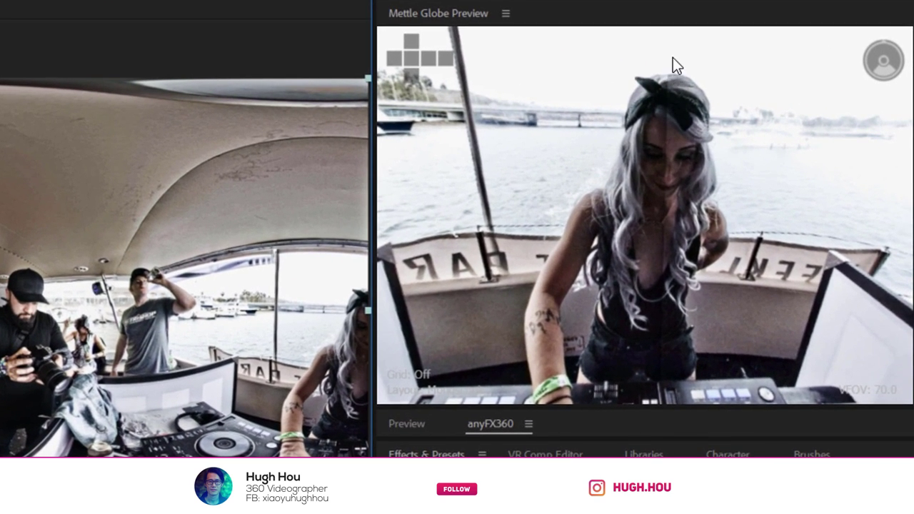
mouse_move(703, 122)
mouse_down()
mouse_move(721, 346)
mouse_move(683, 262)
mouse_move(698, 100)
mouse_move(707, 218)
mouse_up()
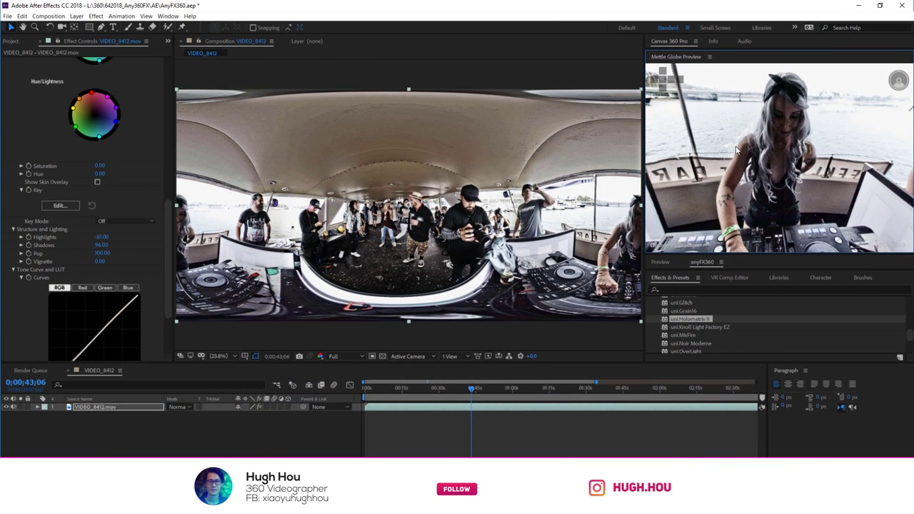
drag(826, 114, 836, 146)
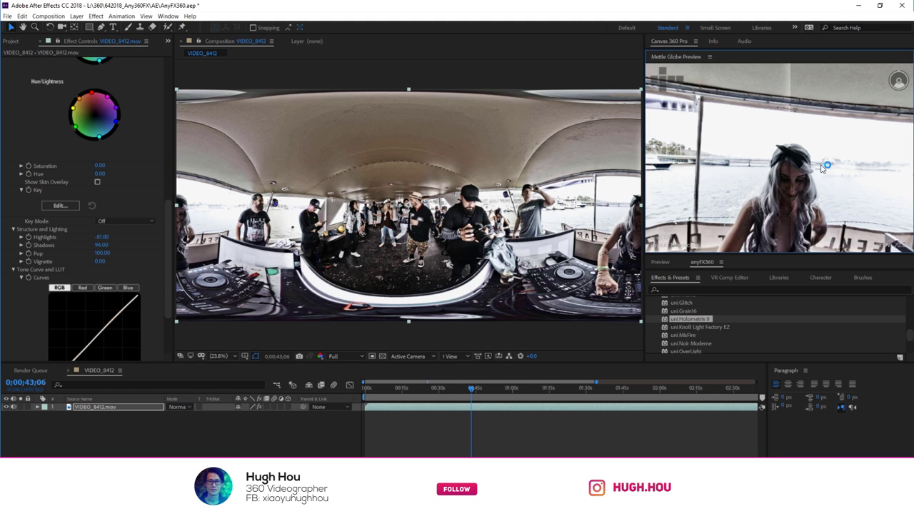
drag(790, 210, 831, 166)
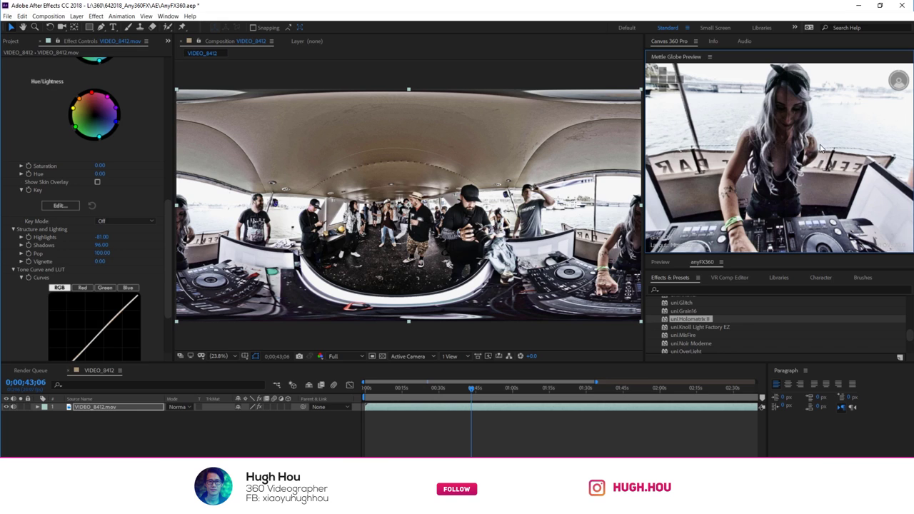
mouse_move(821, 147)
mouse_down()
mouse_move(821, 175)
mouse_move(823, 149)
mouse_move(778, 143)
mouse_up()
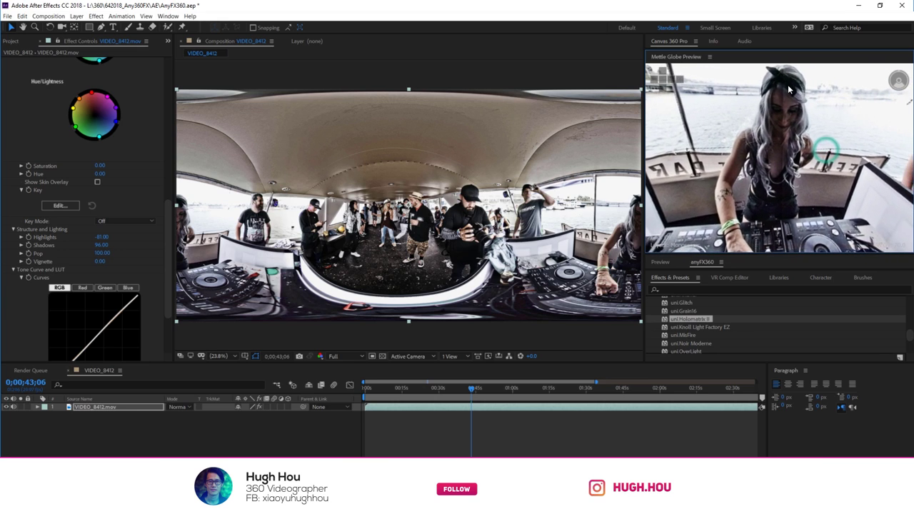
mouse_move(777, 144)
mouse_down()
mouse_move(785, 176)
mouse_move(804, 119)
mouse_up()
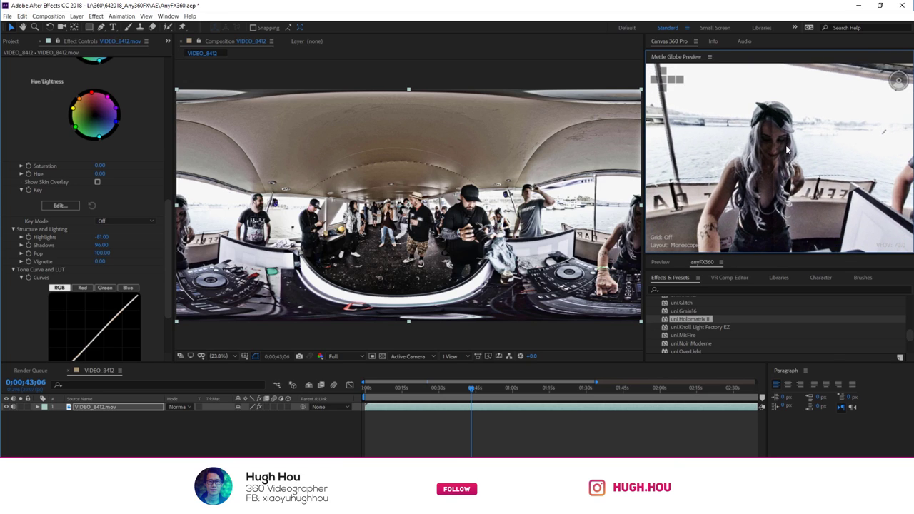
scroll(109, 205, up, 5)
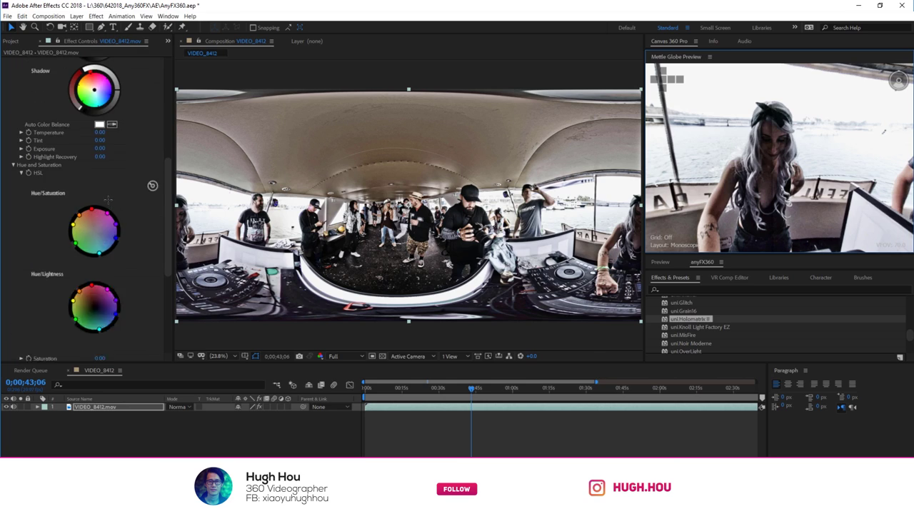
scroll(114, 179, up, 5)
scroll(122, 143, up, 5)
click(18, 65)
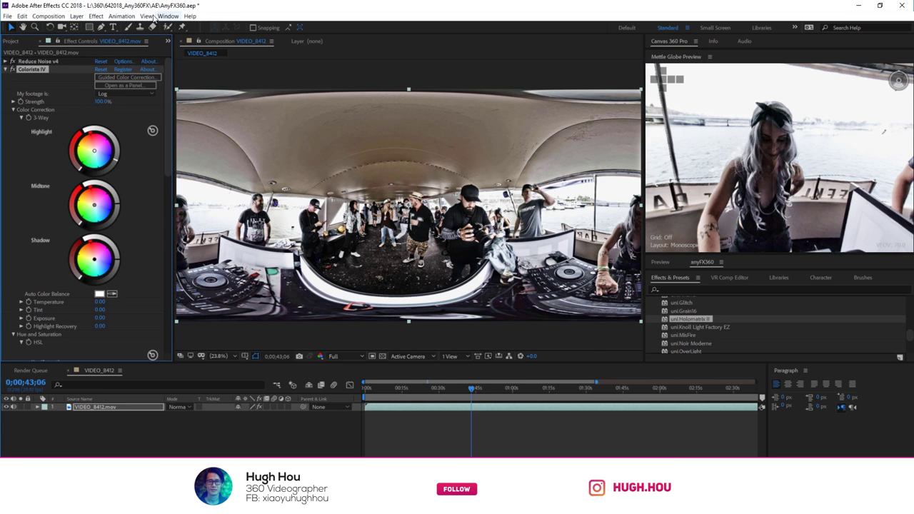
click(96, 15)
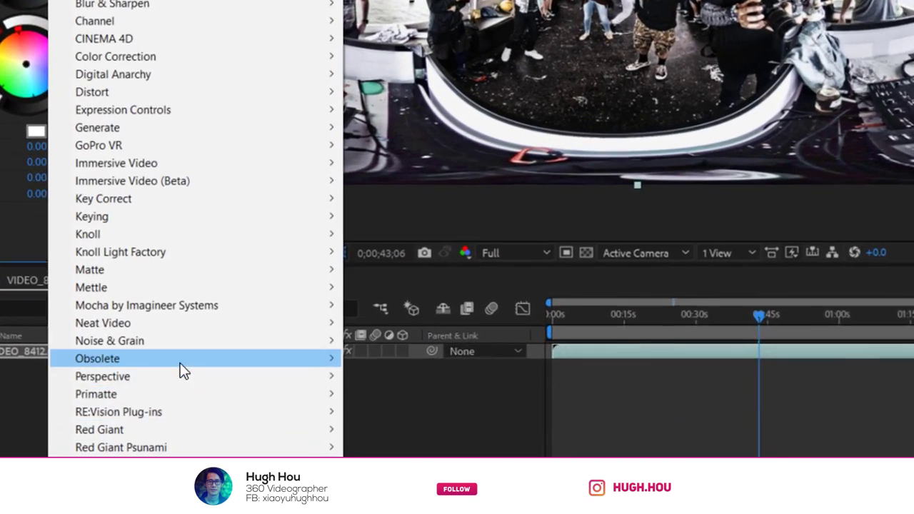
mouse_move(134, 392)
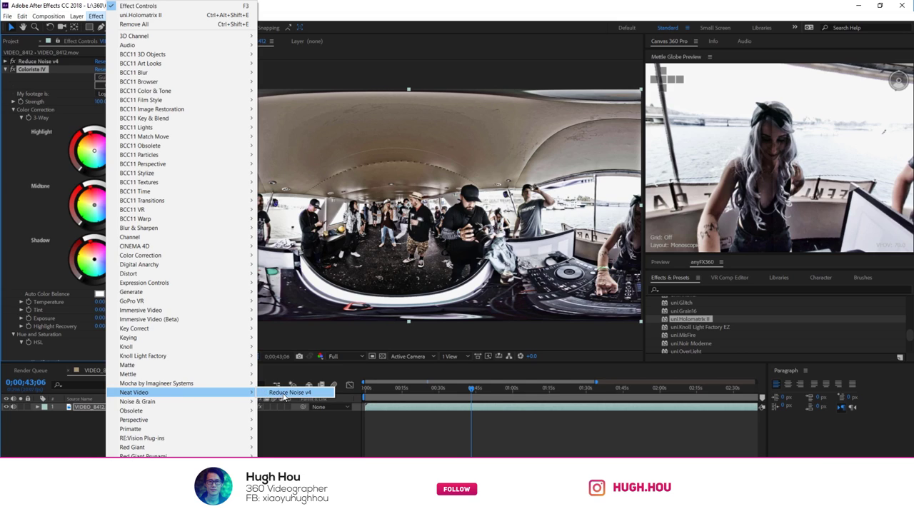
click(736, 197)
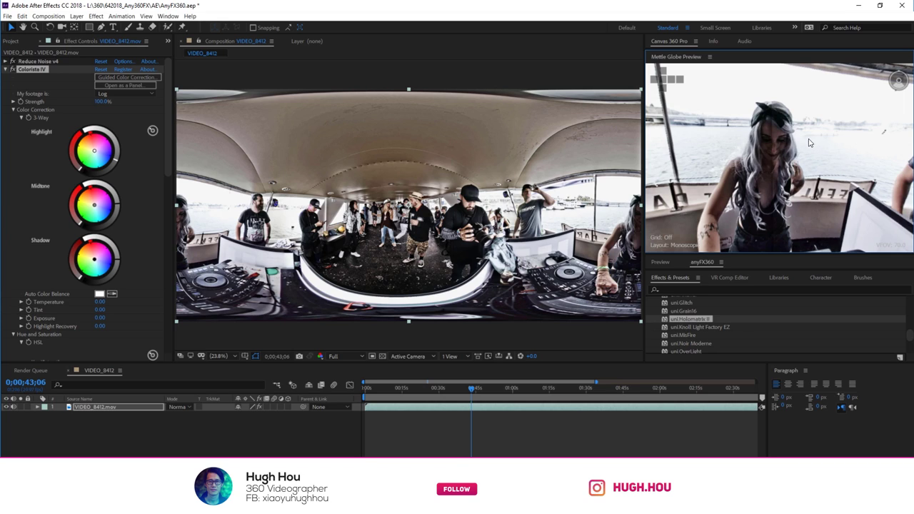
- Apply uni.Holomatrix II after Colorista IV and turn the globe preview toward the DJ
double_click(689, 319)
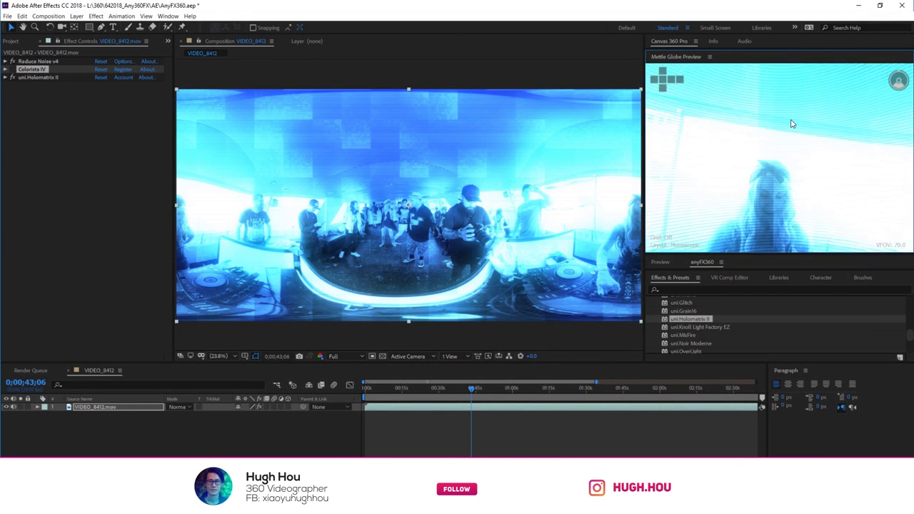
drag(791, 124, 783, 206)
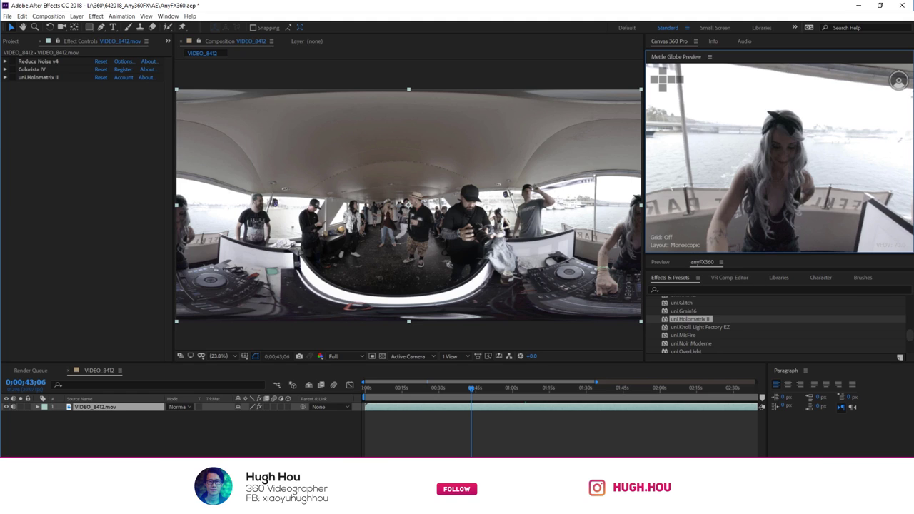
- Browse the anyfx360.com home page and its $87 aescripts listing, then return to After Effects
scroll(461, 256, down, 3)
scroll(461, 256, down, 3)
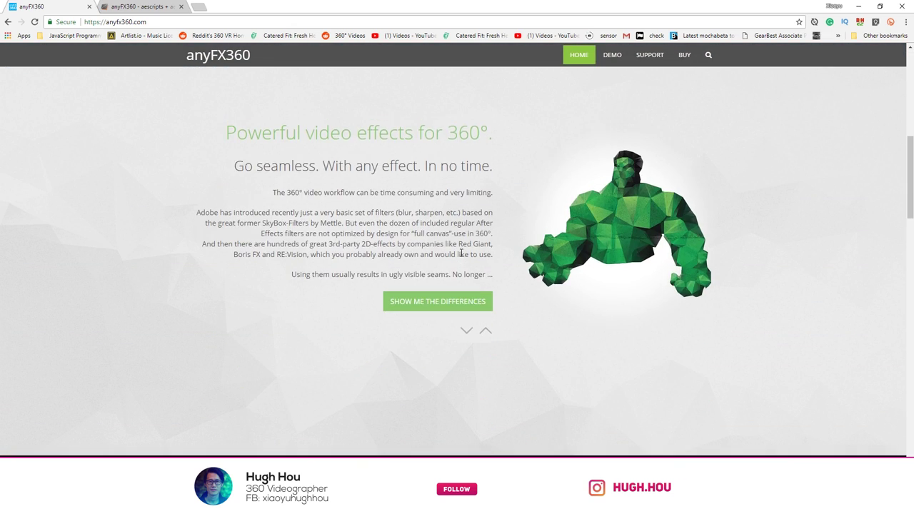
scroll(461, 256, up, 2)
scroll(461, 256, down, 2)
scroll(461, 256, up, 2)
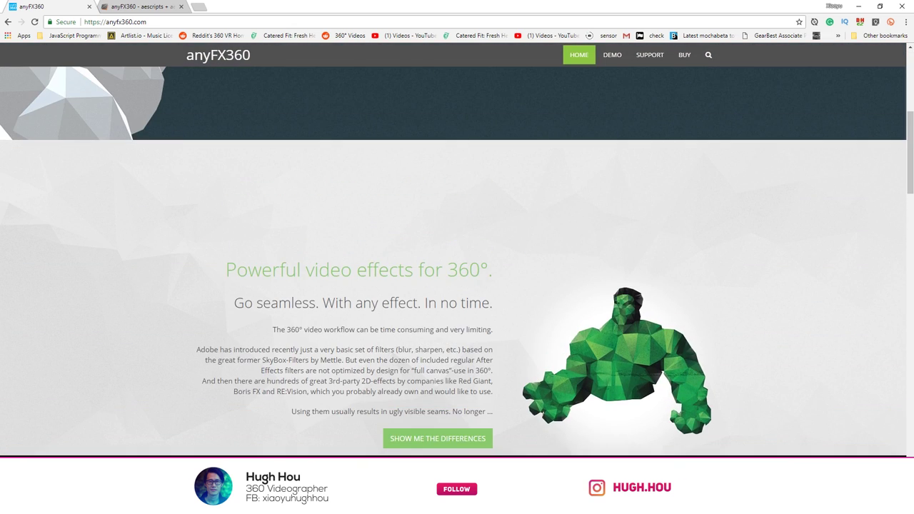
click(139, 6)
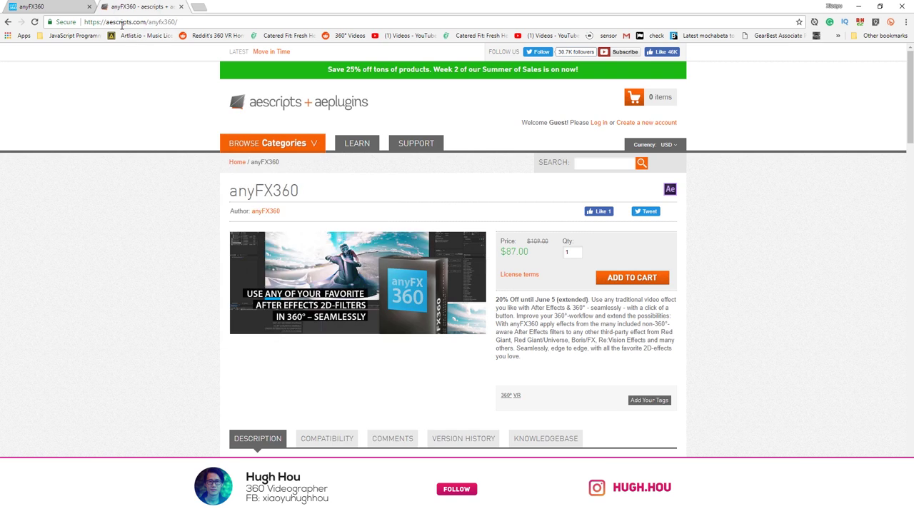
key(ctrl+shift+Tab)
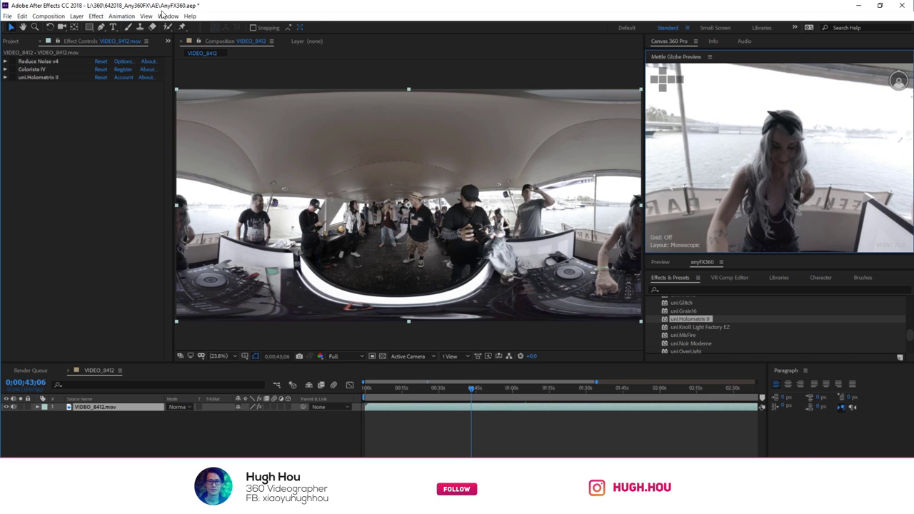
click(165, 16)
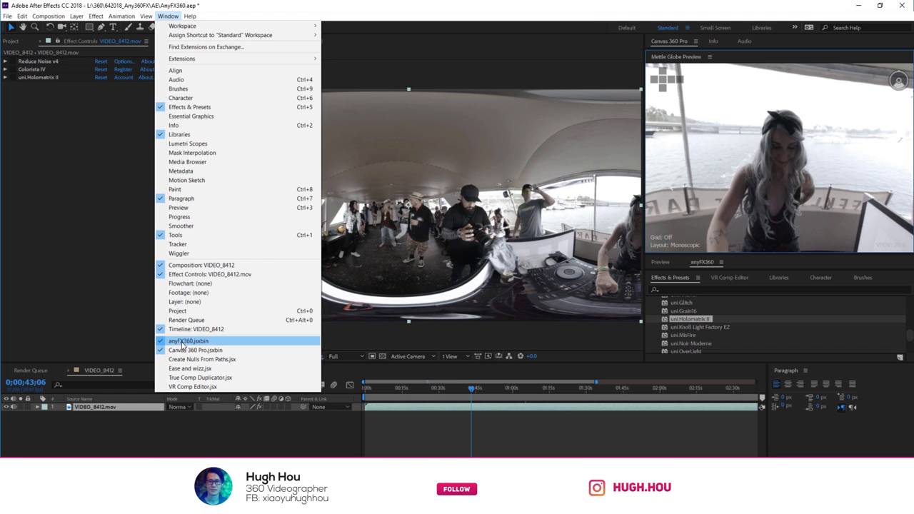
- Open the anyFX360.jsxbin panel and enlarge it
click(171, 341)
drag(710, 254, 710, 159)
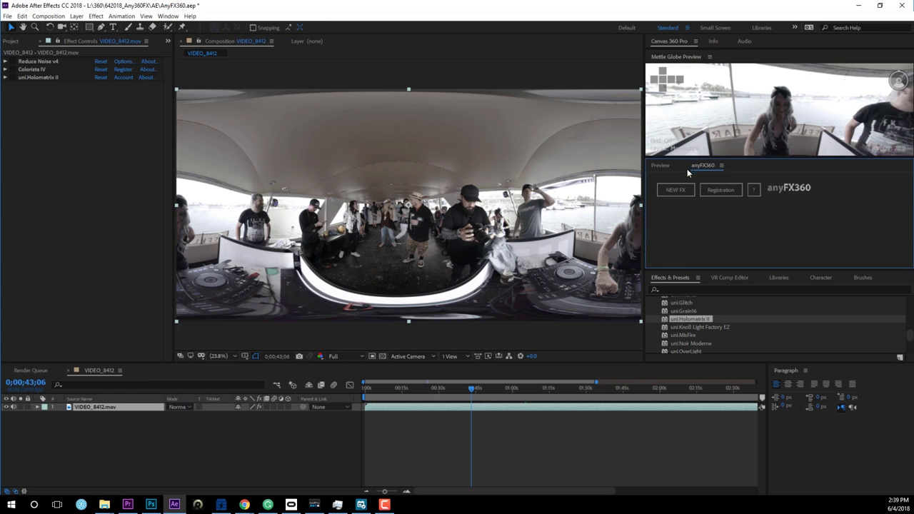
drag(690, 165, 705, 193)
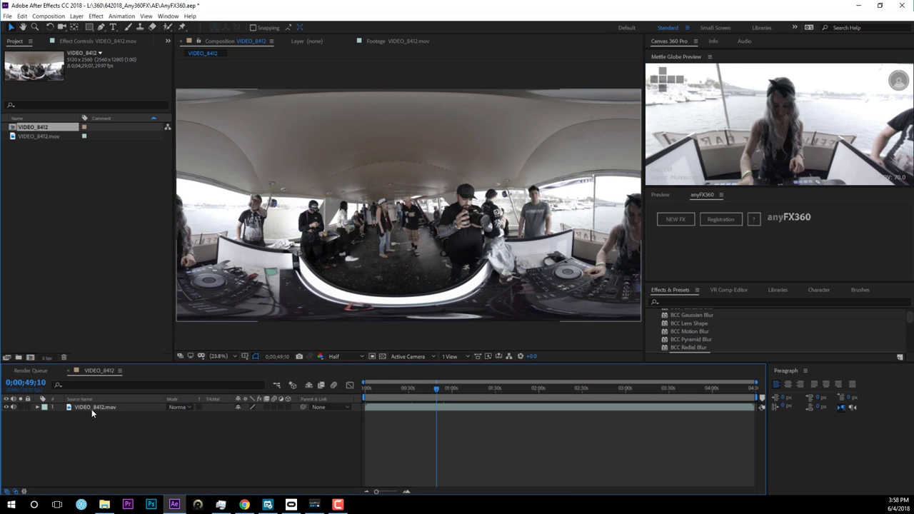
- Pre-compose the VIDEO_8412.mov layer into a comp named CC and create a new anyFX360 effect
click(92, 409)
right_click(80, 407)
click(100, 360)
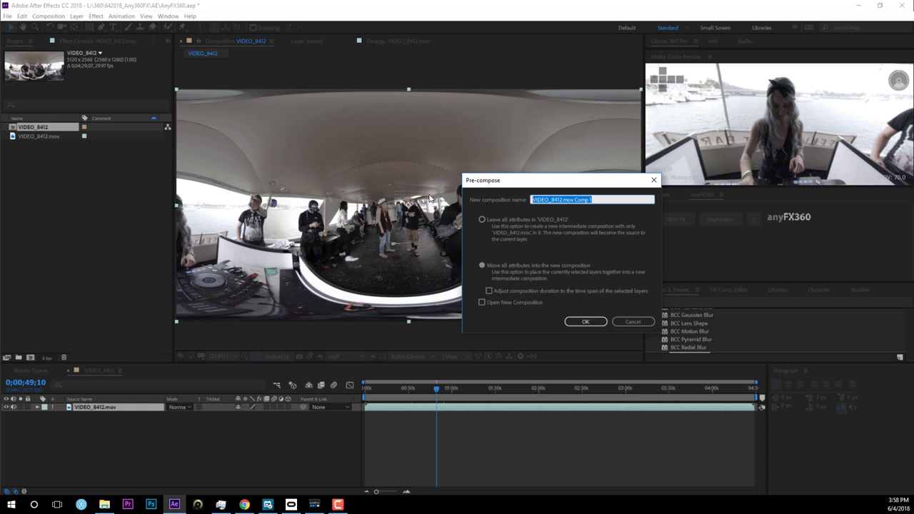
text(CC)
click(585, 322)
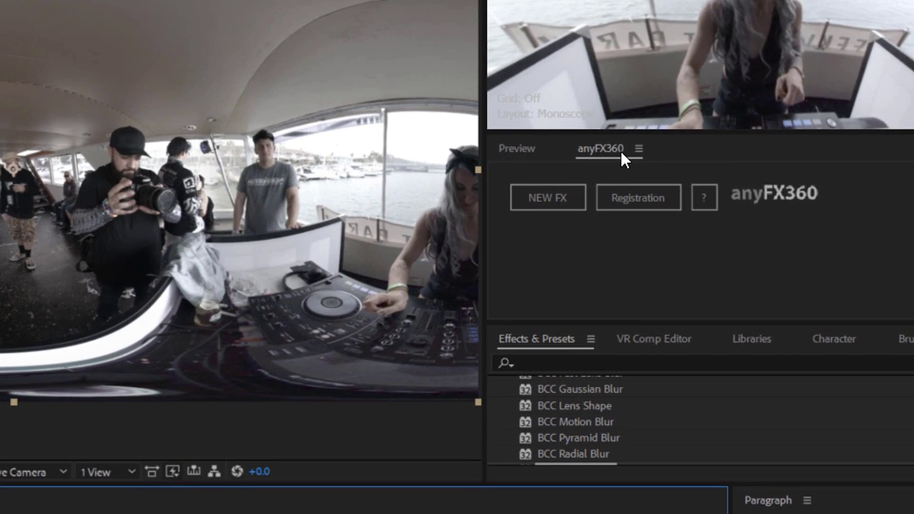
click(547, 202)
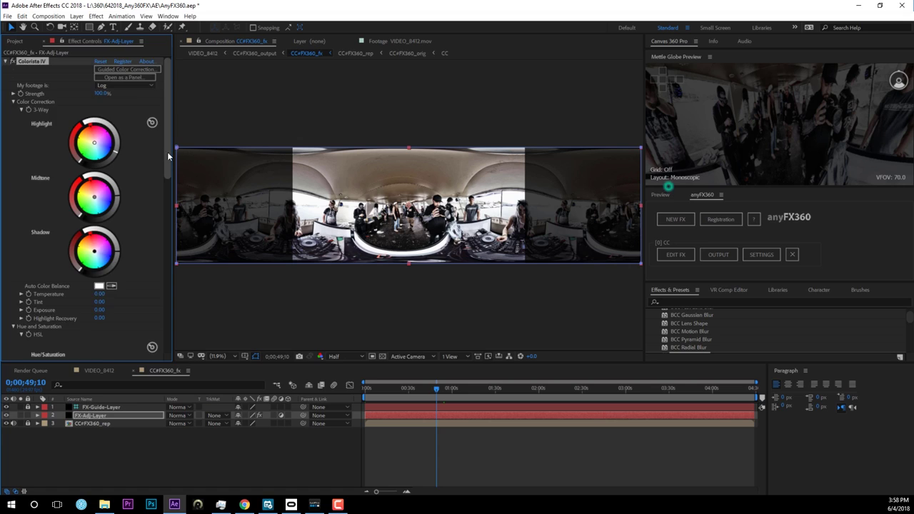
- Review the Colorista IV settings on FX-Adj-Layer in the CC#FX360_fx composition
drag(169, 155, 158, 302)
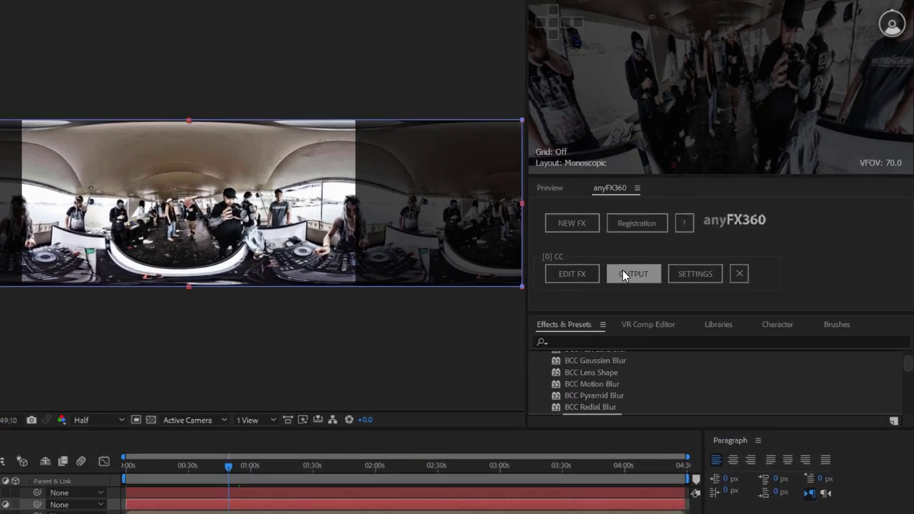
- Switch to the VIDEO_8412 output composition and look around the graded 360 scene
click(719, 255)
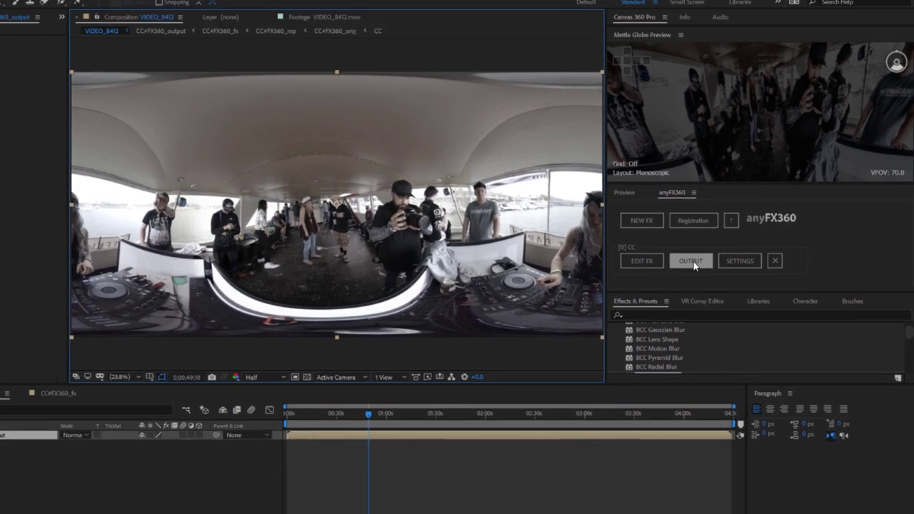
mouse_move(812, 94)
mouse_down()
mouse_move(815, 163)
mouse_move(785, 94)
mouse_move(814, 148)
mouse_move(814, 120)
mouse_up()
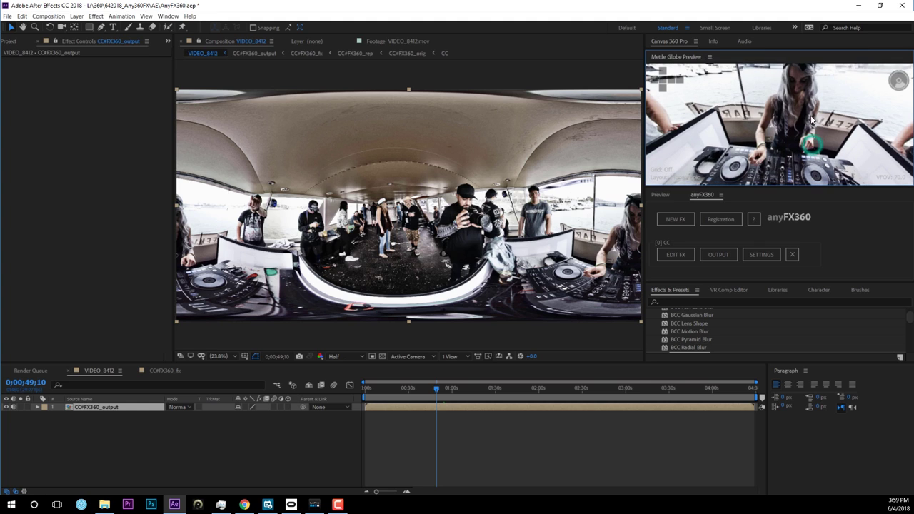
click(315, 505)
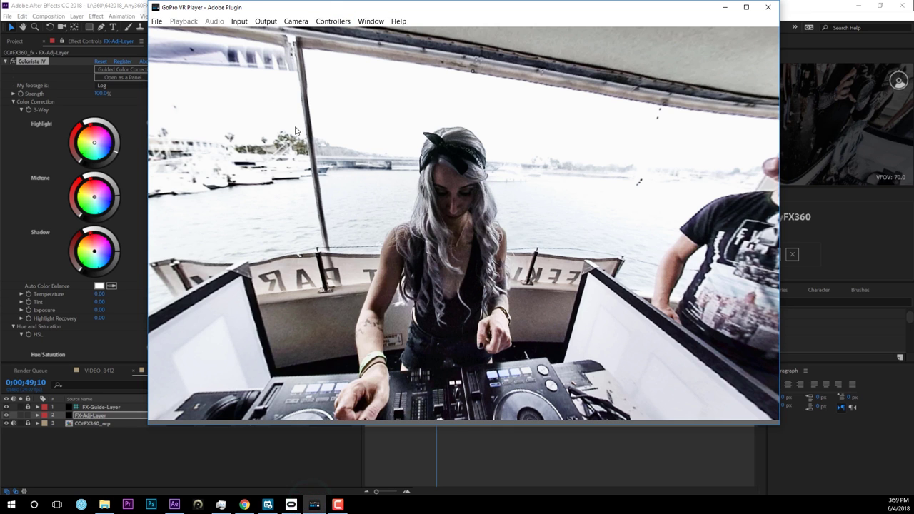
- Look around the boat, interior and DJ deck in GoPro VR Player, then return to After Effects
mouse_move(452, 182)
mouse_down()
mouse_move(508, 224)
mouse_move(525, 199)
mouse_move(541, 222)
mouse_up()
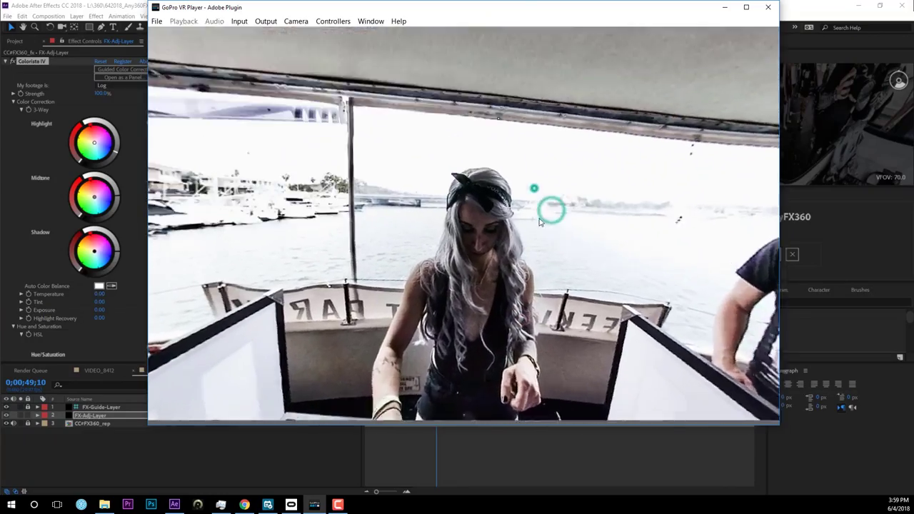
mouse_move(541, 222)
mouse_down()
mouse_move(447, 249)
mouse_move(444, 232)
mouse_up()
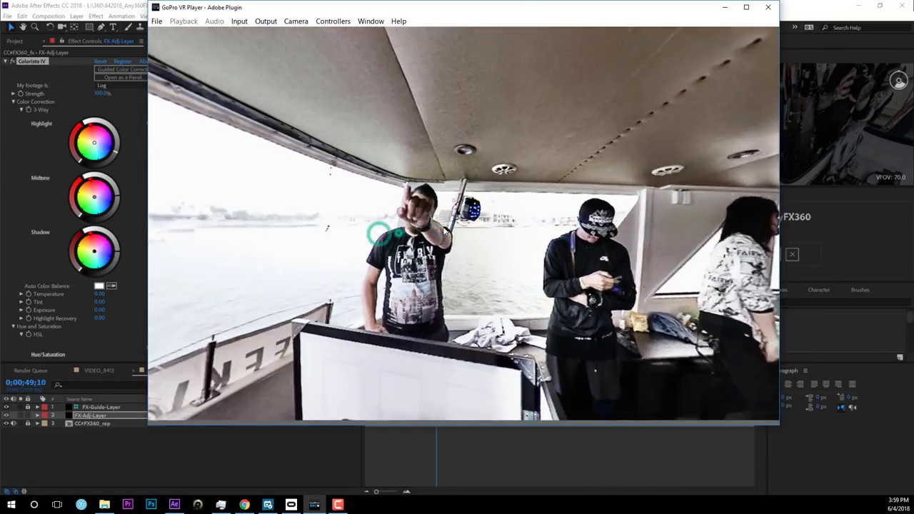
mouse_move(444, 232)
mouse_down()
mouse_move(432, 238)
mouse_move(545, 226)
mouse_up()
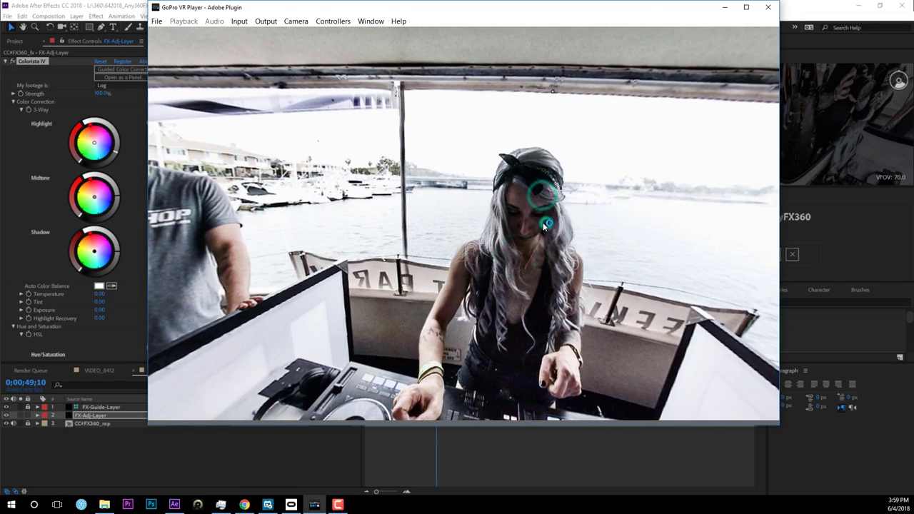
click(877, 205)
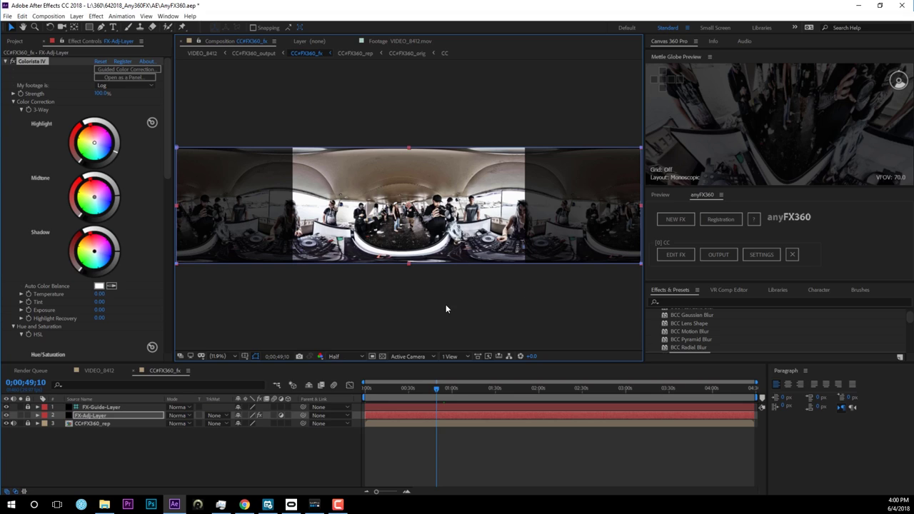
- Apply uni.Holomatrix II to the FX-Adj-Layer in the CC#FX360_fx comp
click(744, 332)
scroll(715, 333, down, 10)
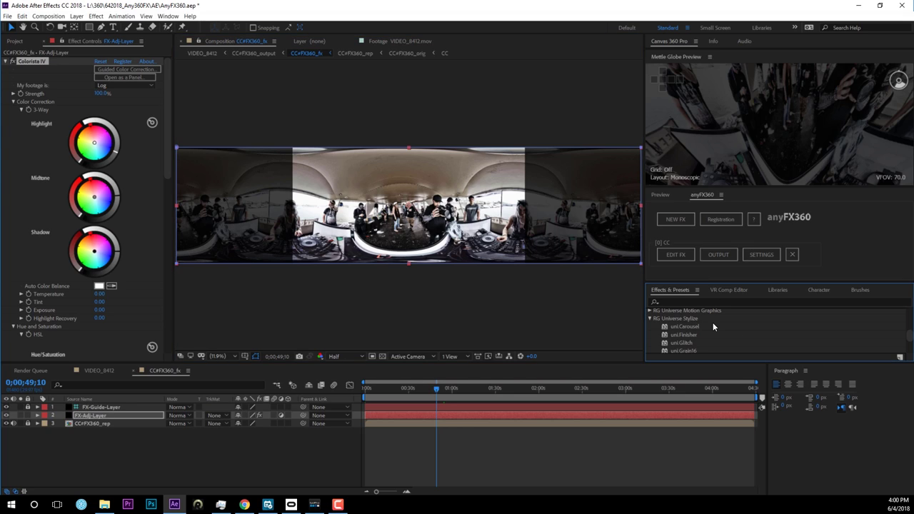
scroll(713, 327, down, 2)
scroll(715, 325, down, 2)
click(697, 317)
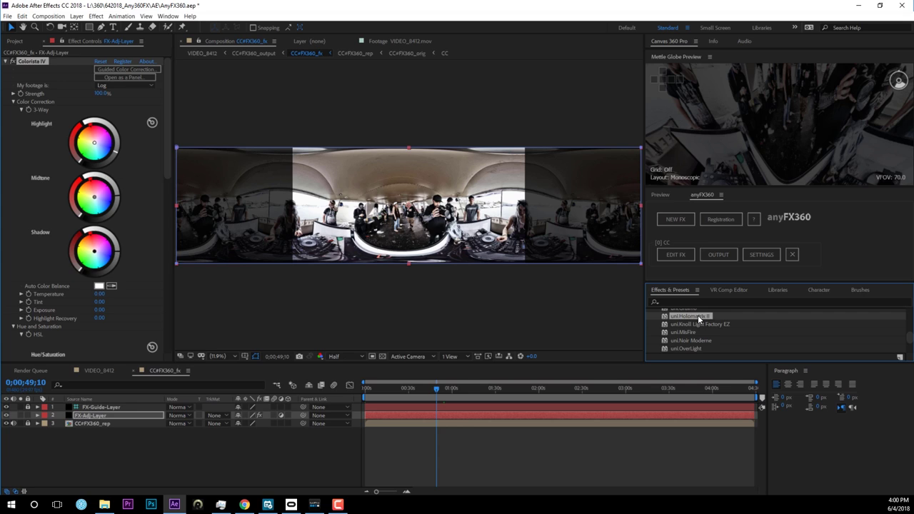
drag(699, 321, 426, 226)
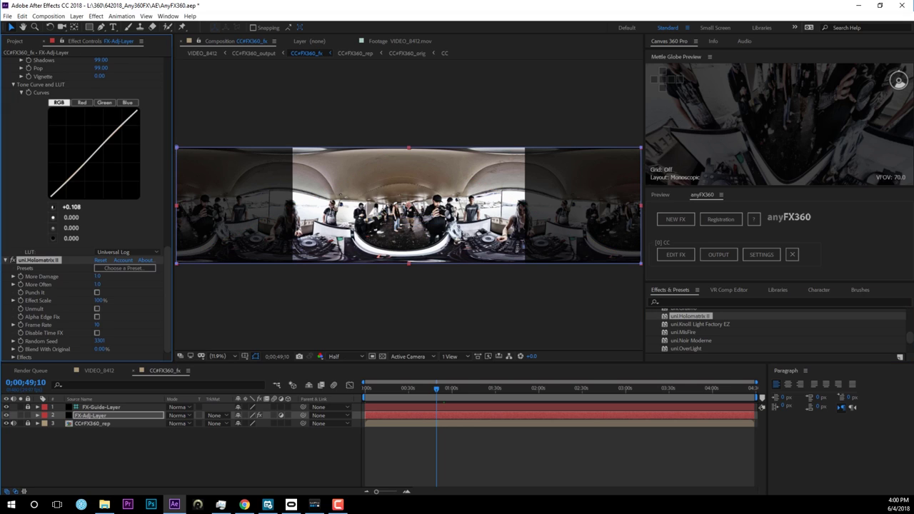
drag(167, 278, 138, 75)
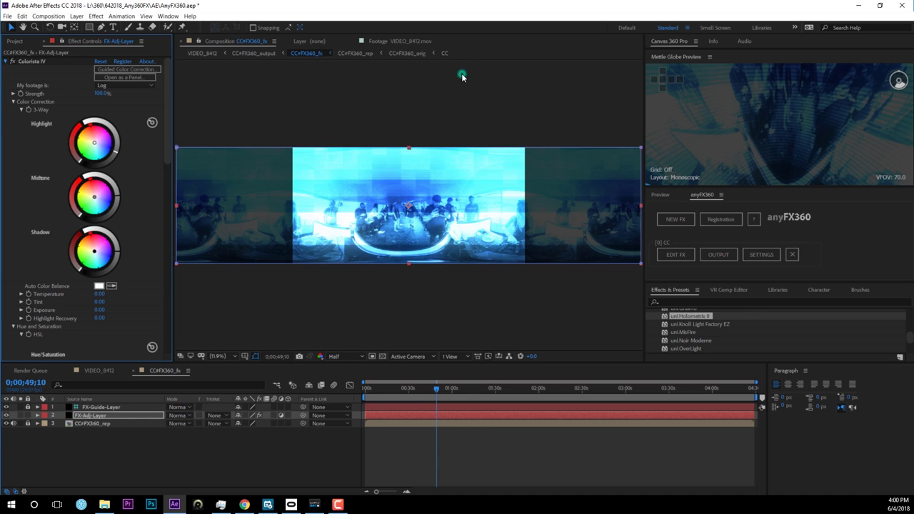
- Inspect the seamless blue holographic output on the globe preview, then return to editing effects
click(722, 258)
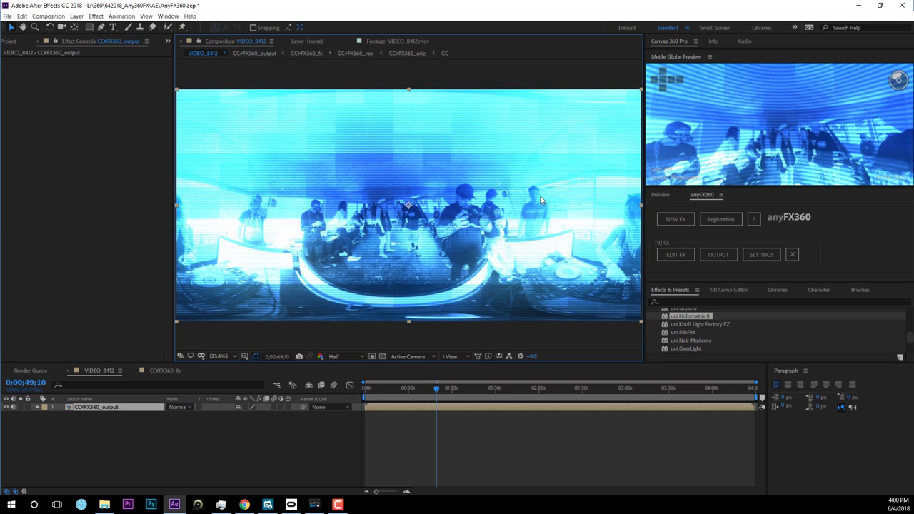
mouse_move(786, 123)
mouse_down()
mouse_move(831, 131)
mouse_move(822, 123)
mouse_move(832, 133)
mouse_move(765, 142)
mouse_up()
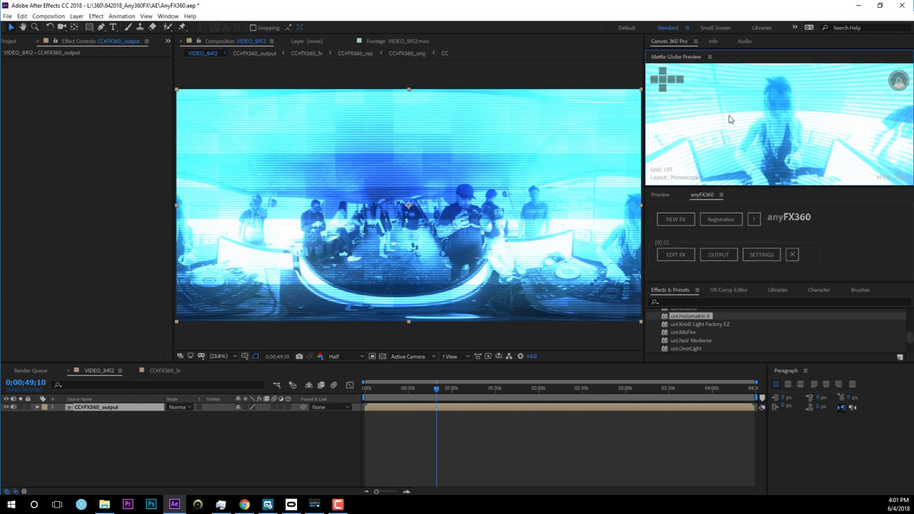
click(680, 256)
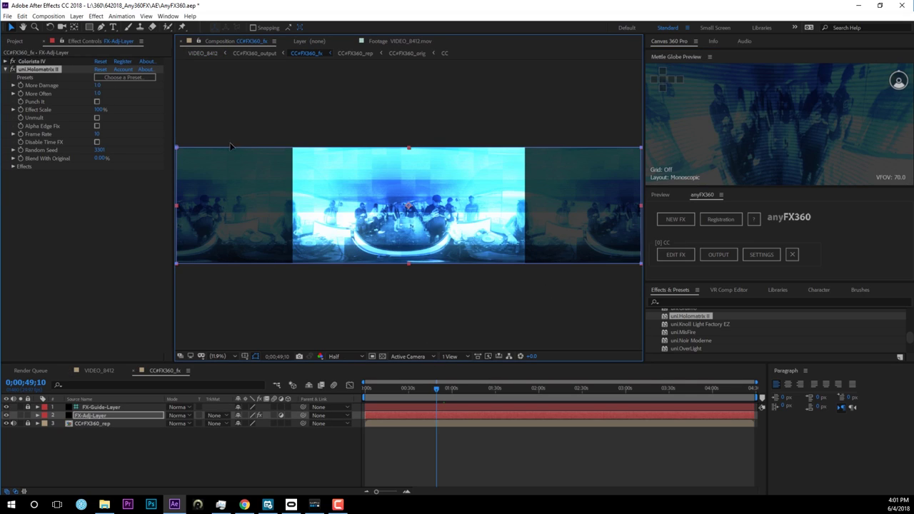
- Remove Holomatrix II and apply BCC Spiral Blur from the BCC11 Blur group to the adjustment layer
click(37, 69)
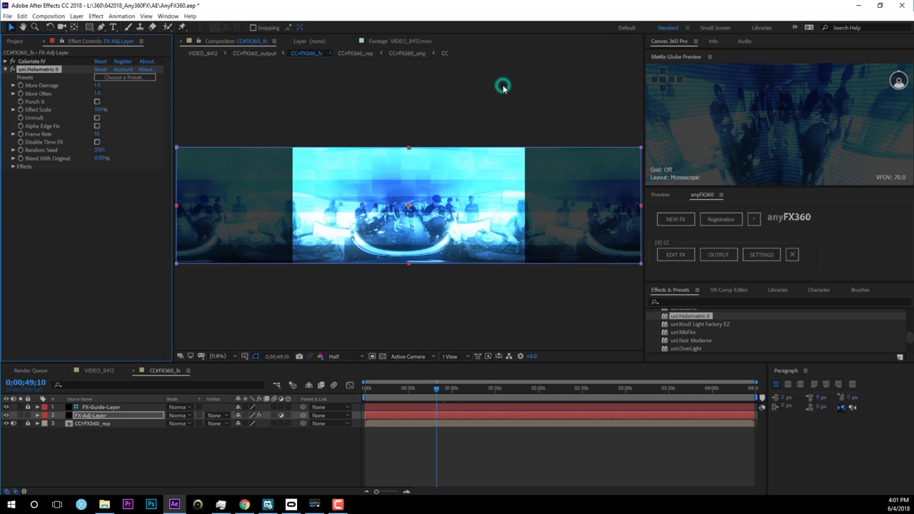
key(Delete)
scroll(712, 330, up, 10)
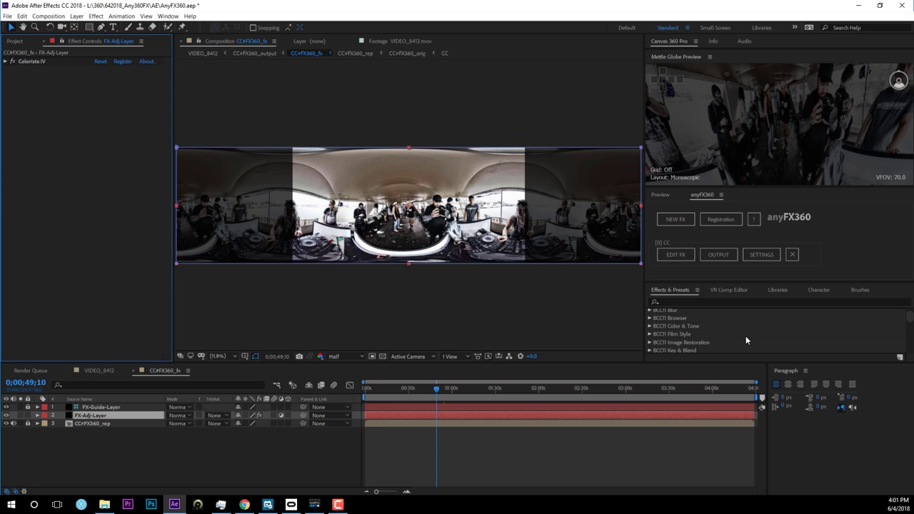
scroll(746, 341, up, 2)
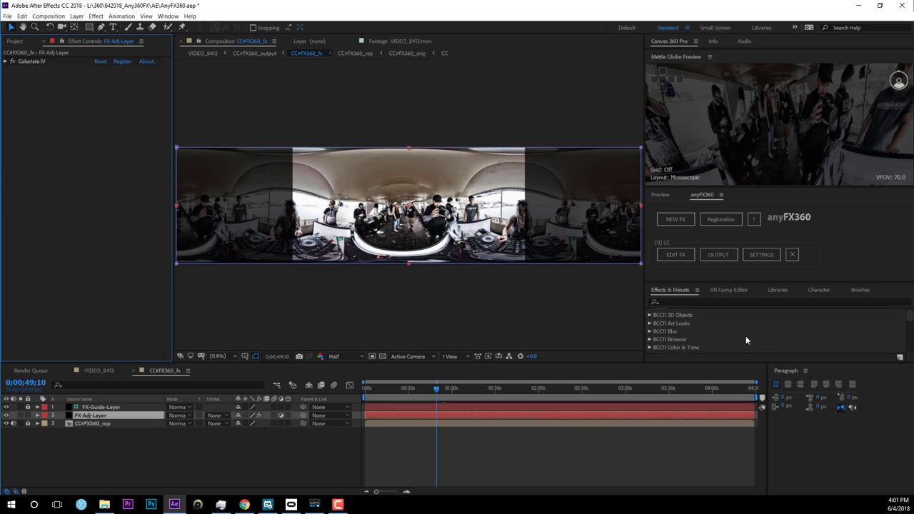
click(650, 332)
scroll(712, 327, down, 2)
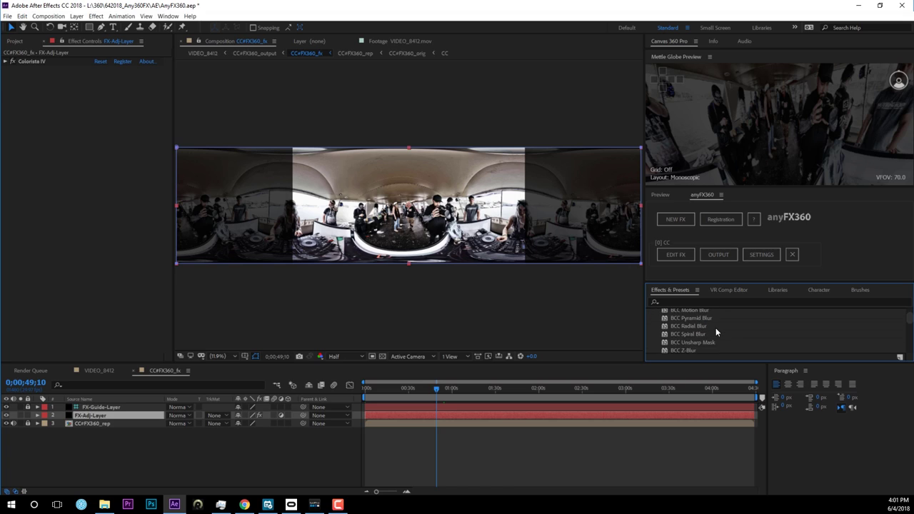
scroll(716, 328, down, 2)
scroll(711, 328, up, 1)
click(685, 334)
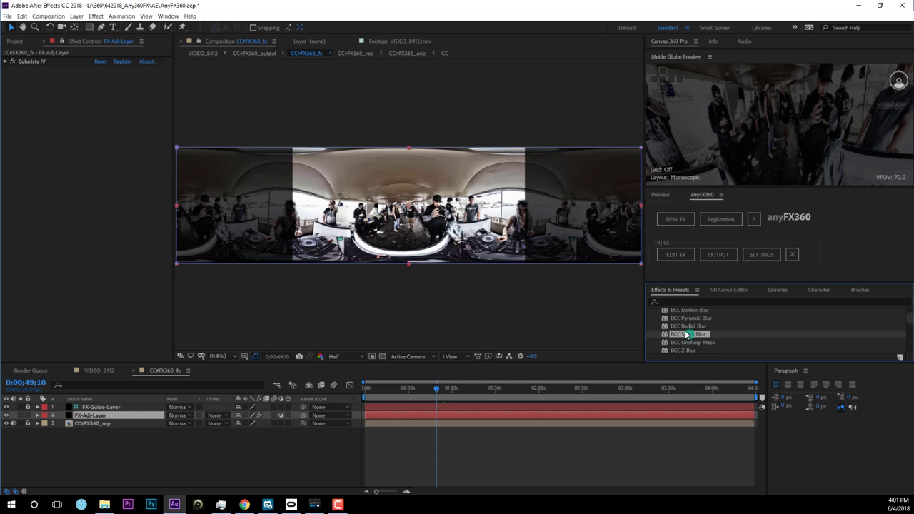
drag(695, 333, 440, 222)
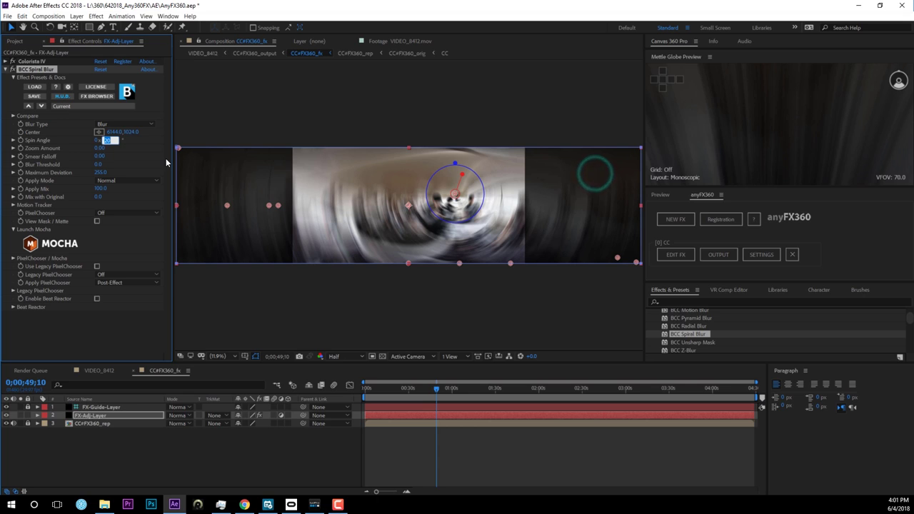
- Set Spiral Blur Spin Angle to 1 and Blur Type to Smear, then view the VIDEO_8412 output
text(1)
key(Return)
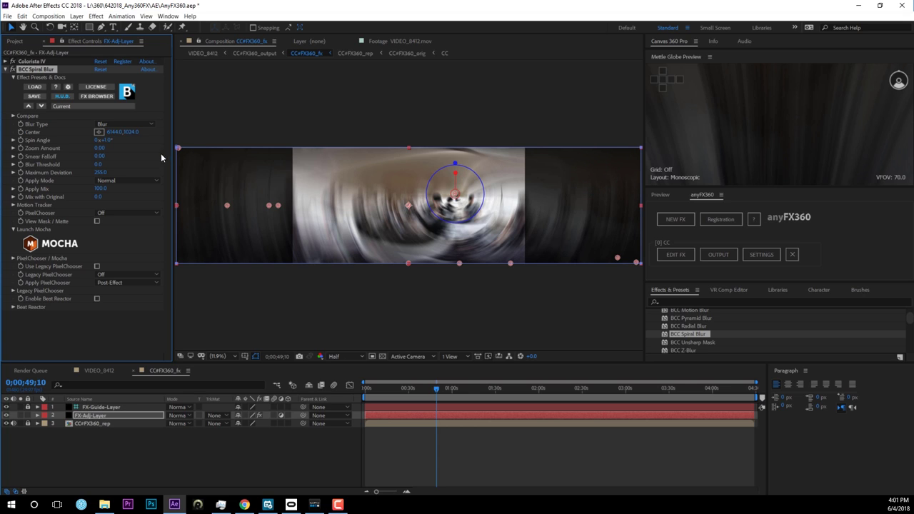
click(120, 123)
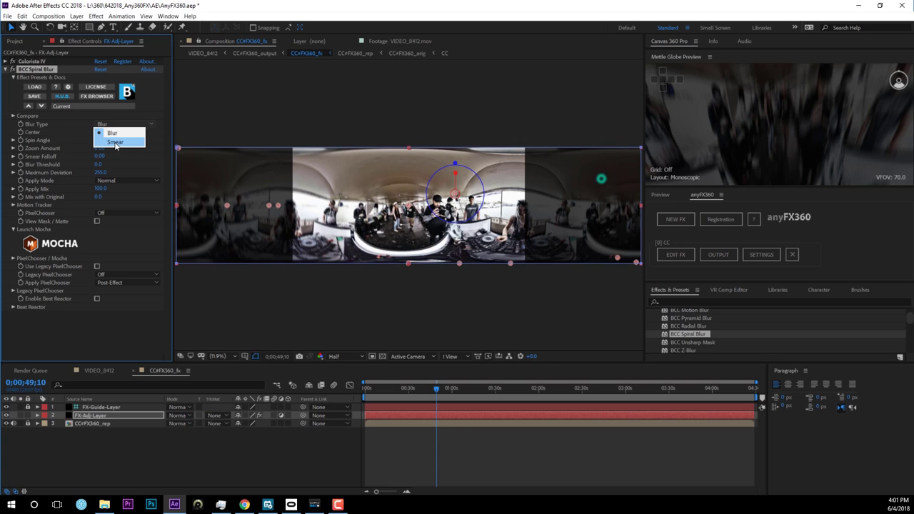
click(115, 143)
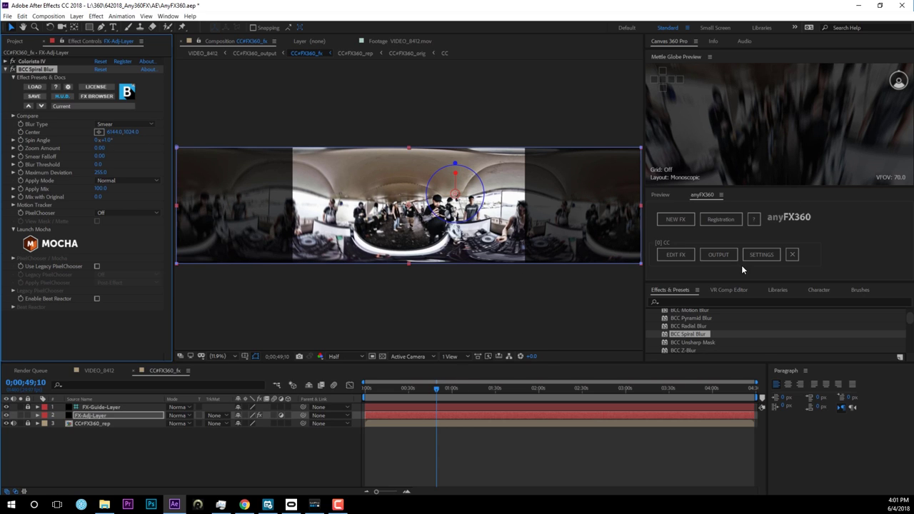
click(718, 256)
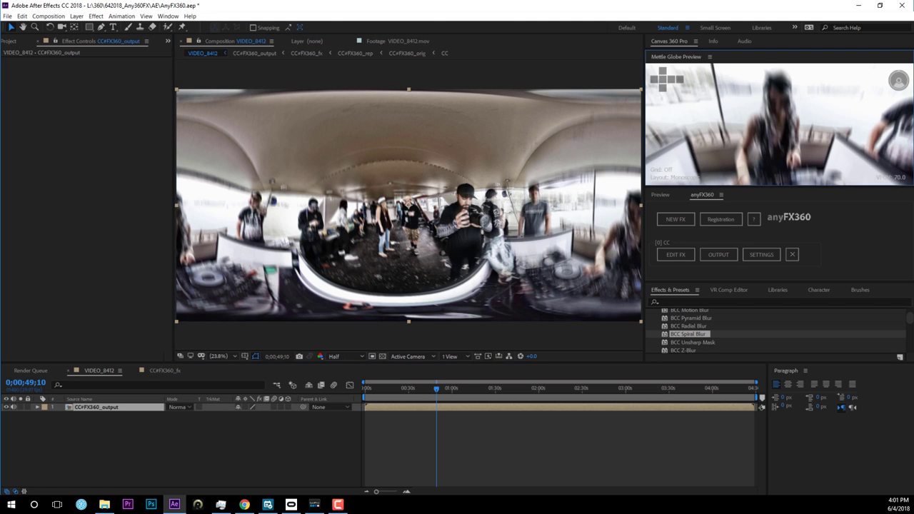
drag(789, 140, 784, 142)
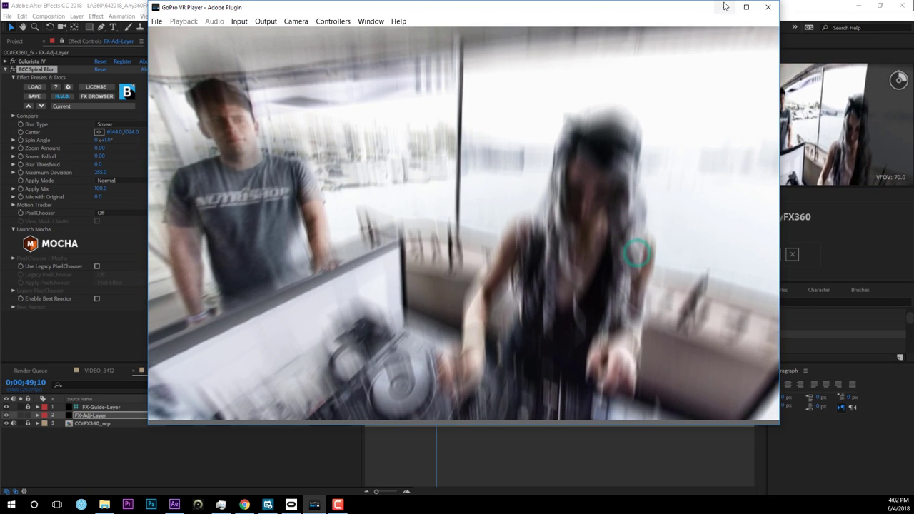
click(724, 7)
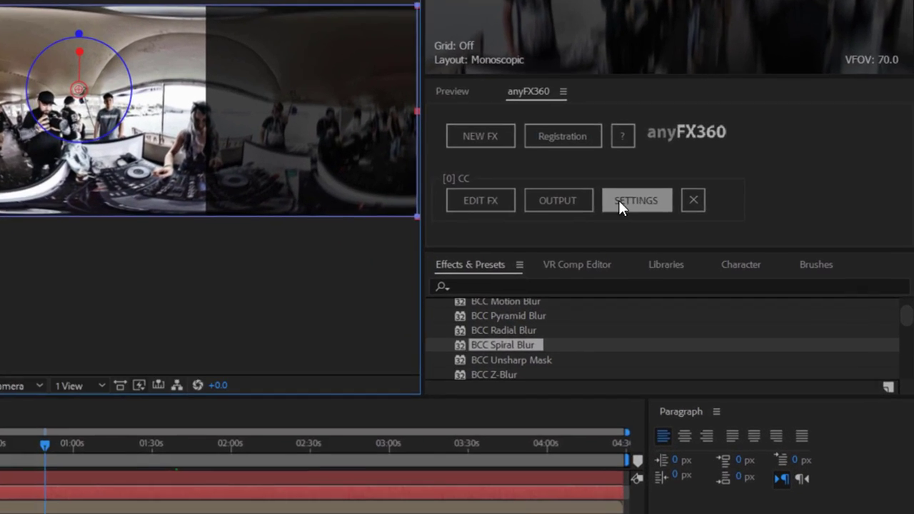
- Enable anyFX360 Pole Blend at about 40 and show the final output composition
click(762, 255)
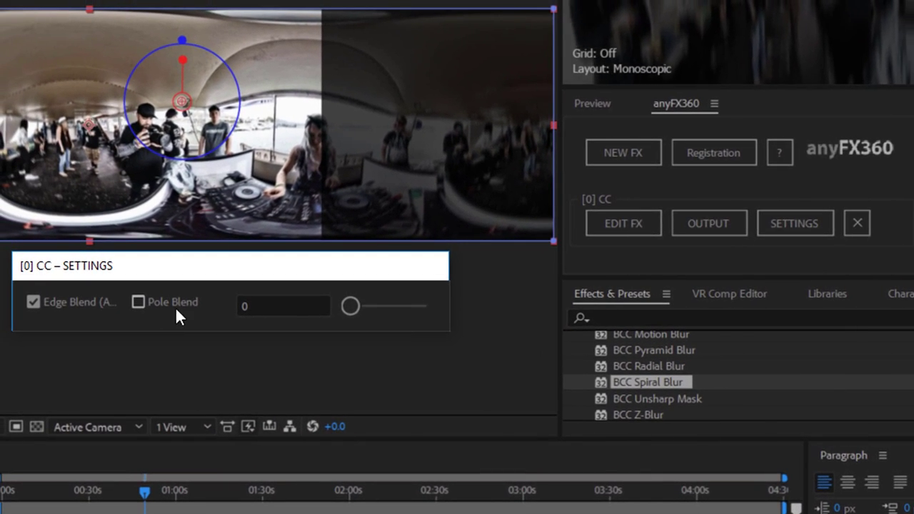
click(139, 303)
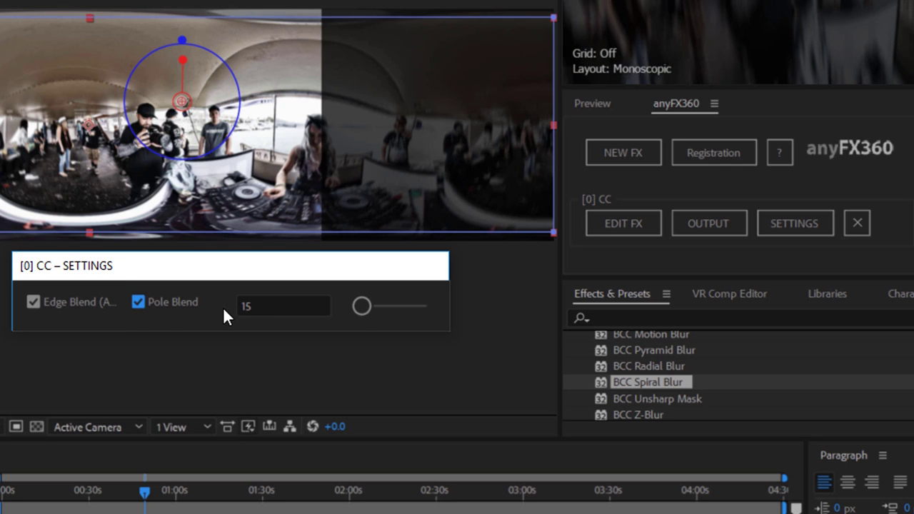
drag(362, 306, 559, 297)
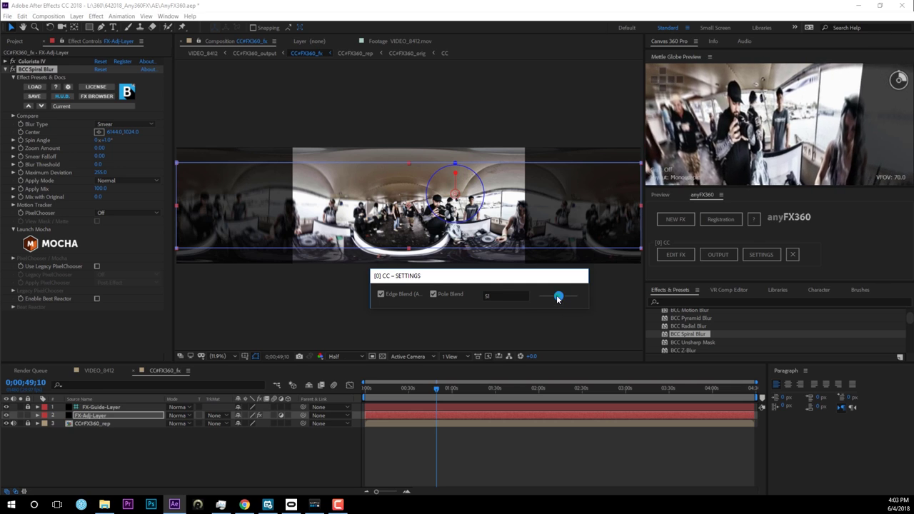
drag(559, 296, 553, 296)
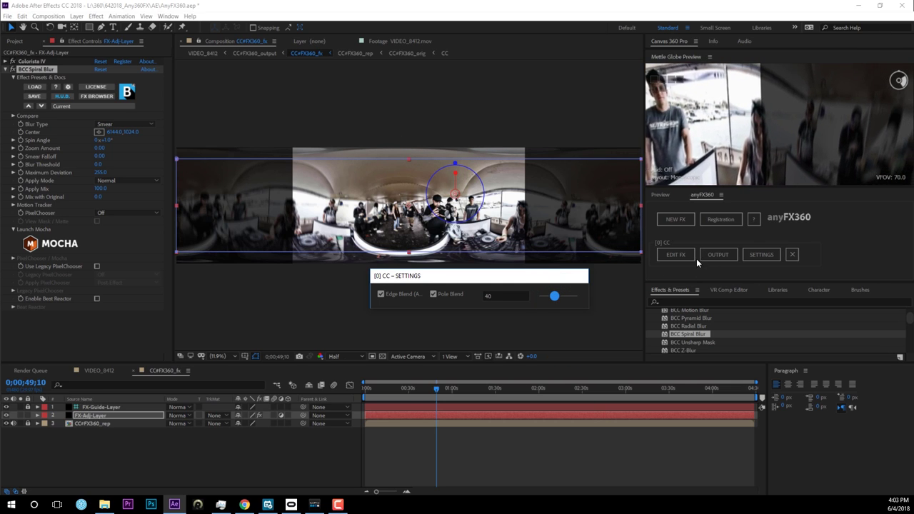
click(716, 255)
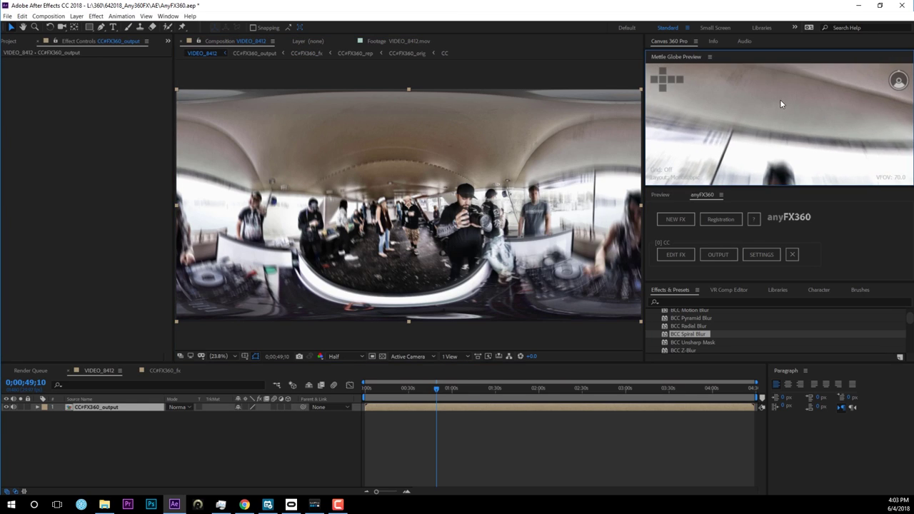
- Orbit the globe preview to the DJ decks, return to EDIT FX, and launch GoPro VR Player
mouse_move(782, 145)
mouse_down()
mouse_move(797, 68)
mouse_move(785, 104)
mouse_up()
click(673, 256)
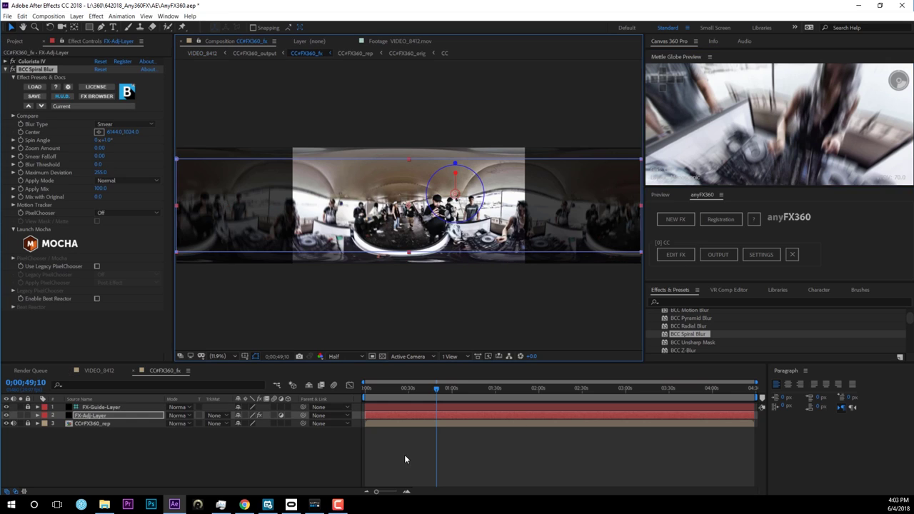
click(322, 506)
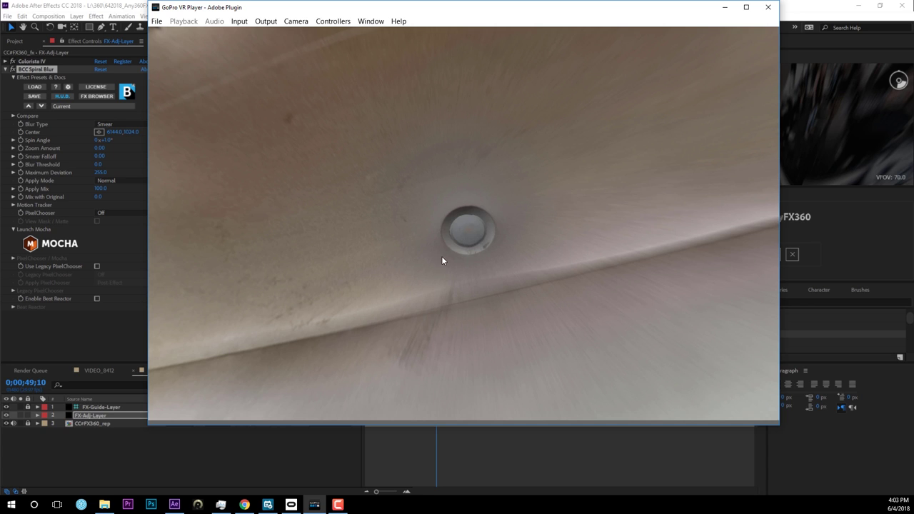
- Look from the ceiling down to the DJ turntables in GoPro VR Player, then open the drone panorama folder
mouse_move(536, 285)
mouse_down()
mouse_move(541, 204)
mouse_move(537, 331)
mouse_up()
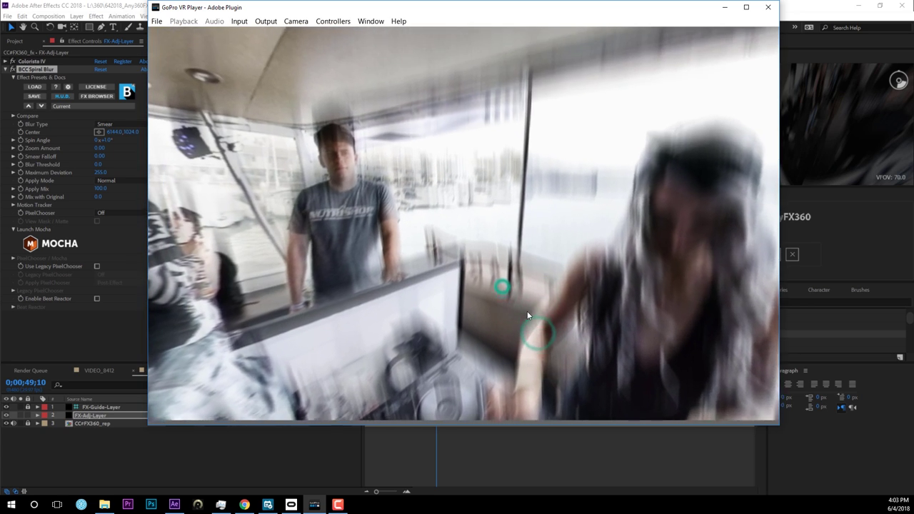
drag(503, 286, 496, 278)
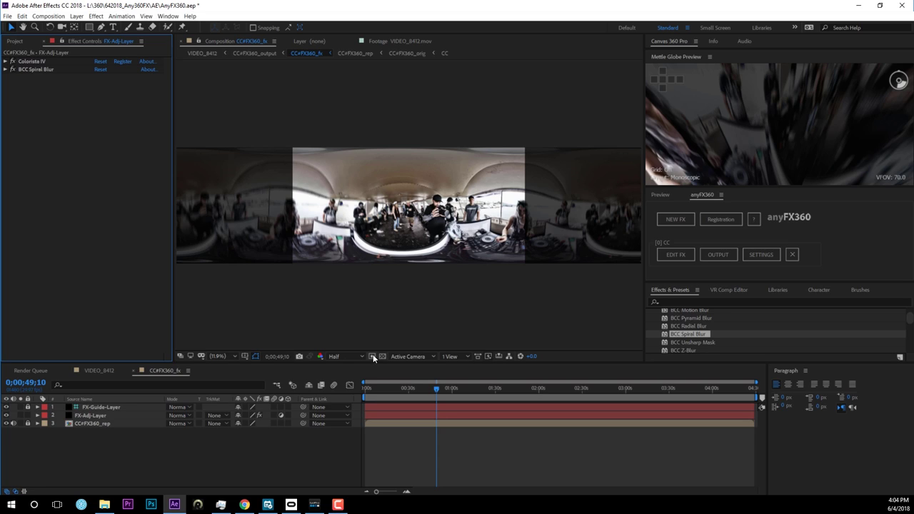
click(105, 505)
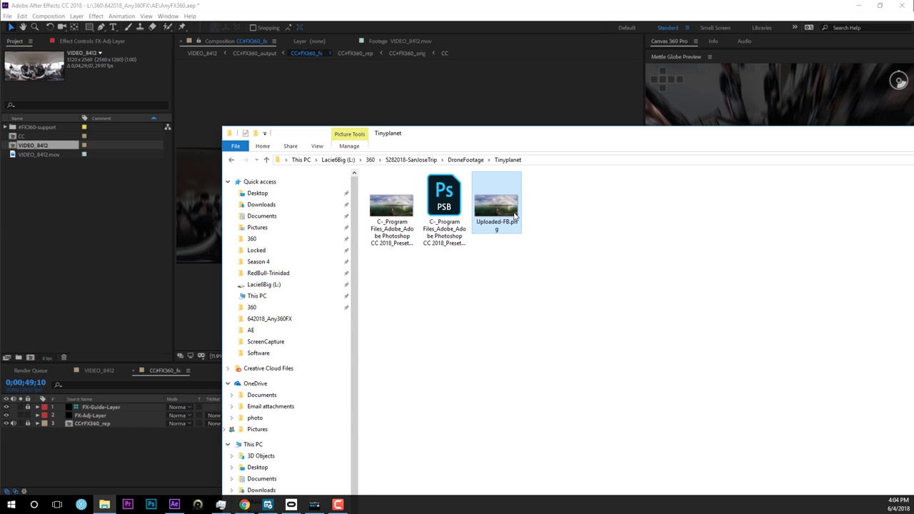
- Import Uploaded-FB.png, create a composition from it, and orbit the globe preview from horizon to pier
drag(502, 210, 79, 269)
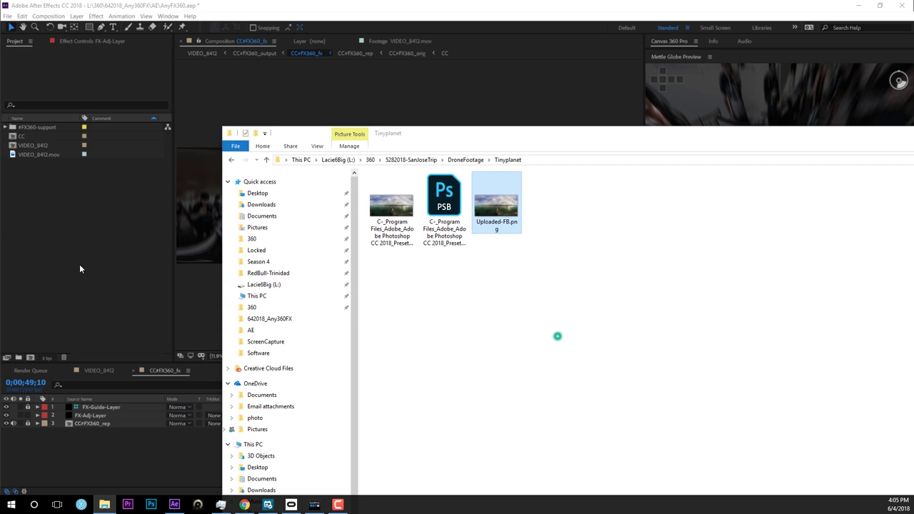
click(320, 12)
click(19, 156)
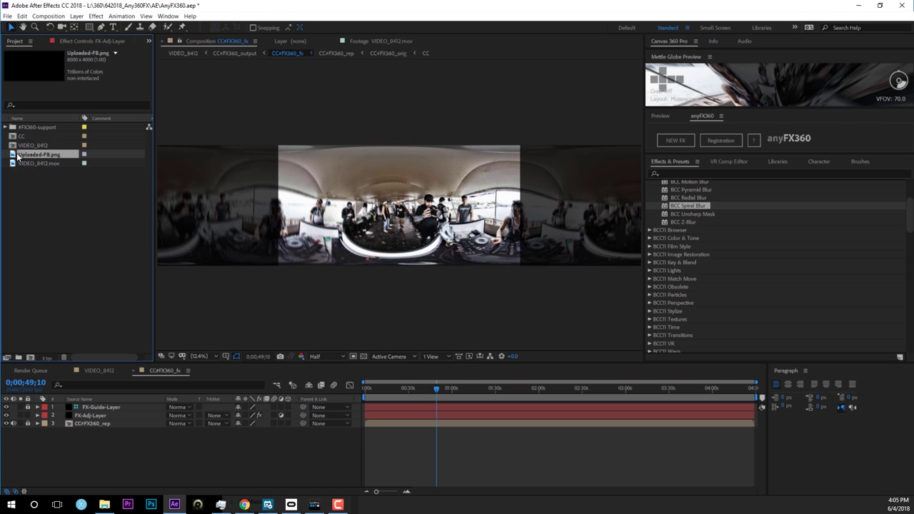
drag(19, 156, 30, 355)
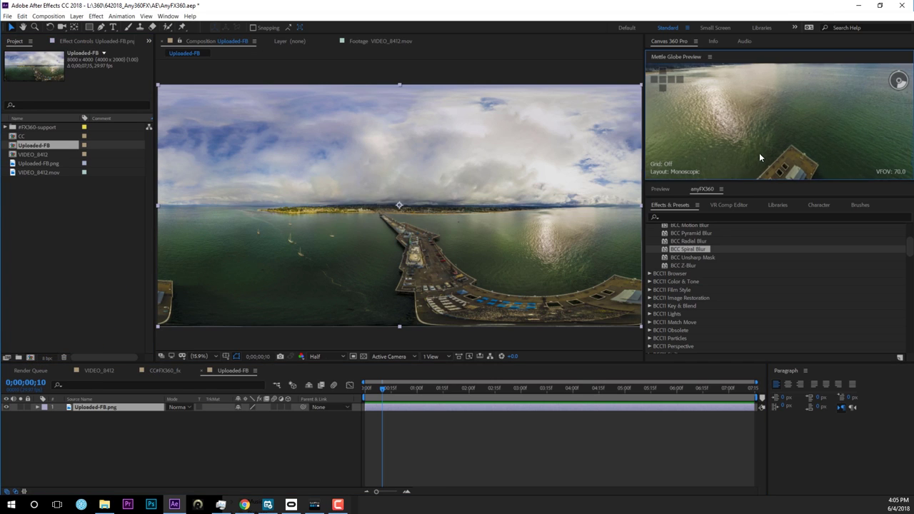
mouse_move(760, 157)
mouse_down()
mouse_move(701, 112)
mouse_move(787, 84)
mouse_up()
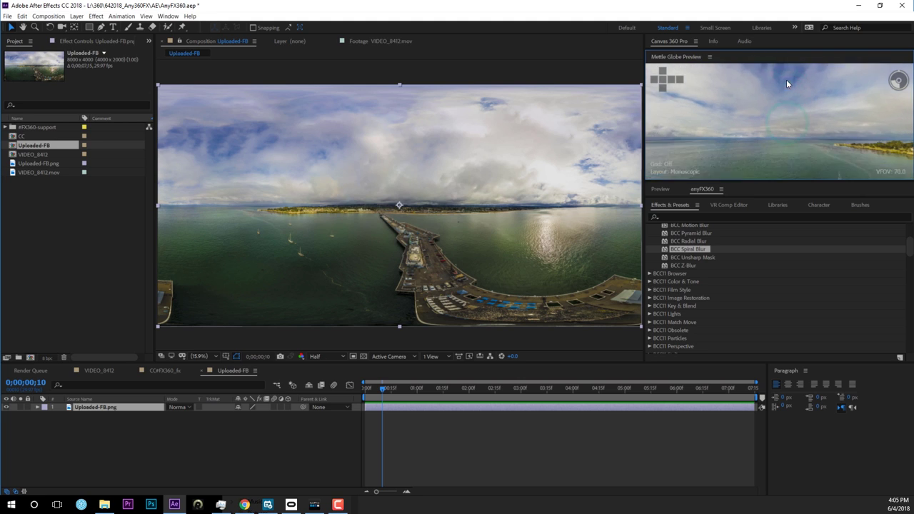
mouse_move(788, 84)
mouse_down()
mouse_move(716, 112)
mouse_move(790, 139)
mouse_move(726, 118)
mouse_up()
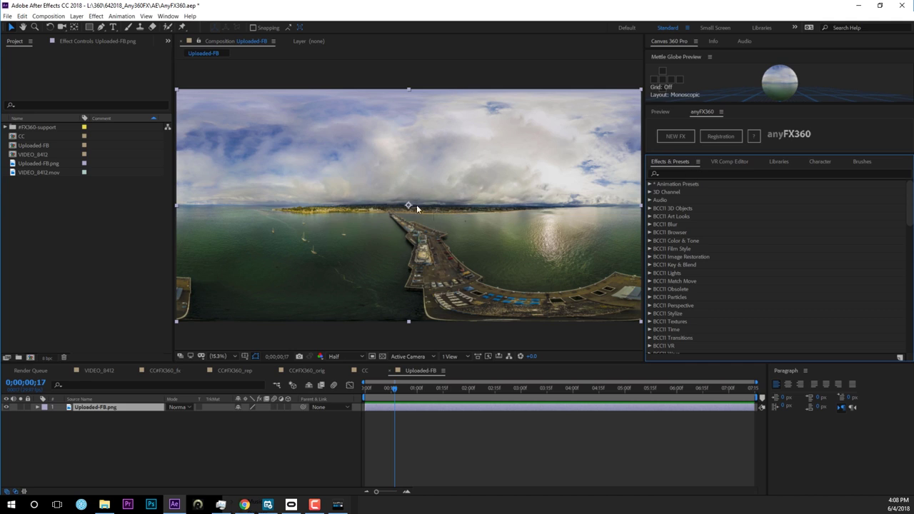
- Apply Colorista IV to the drone panorama layer and adjust its grade settings
click(706, 173)
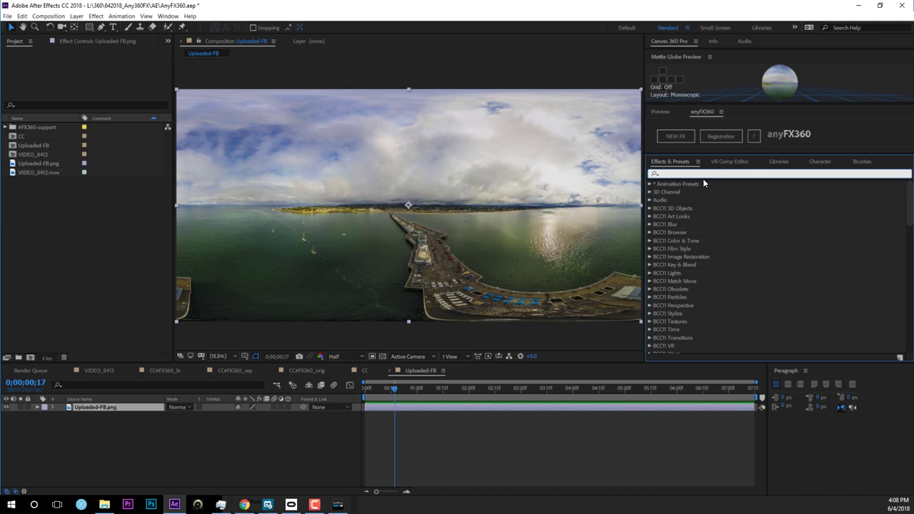
text(coloris)
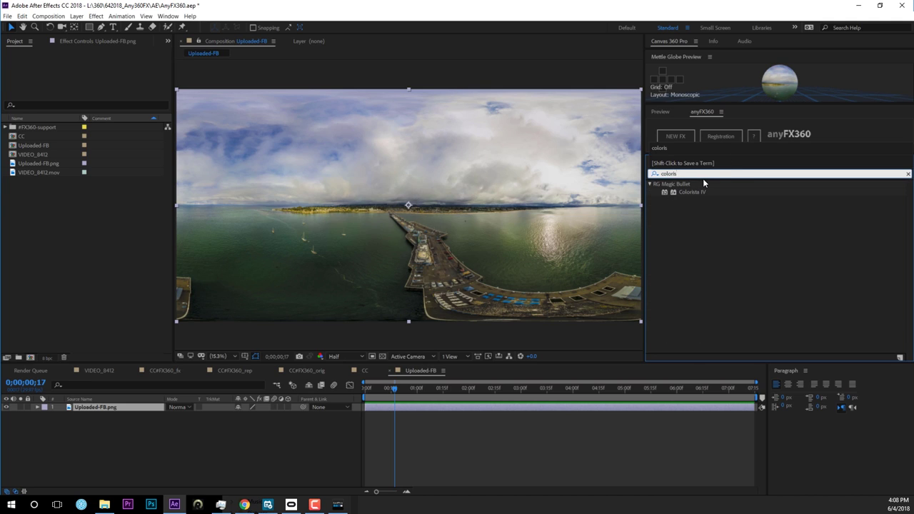
click(691, 192)
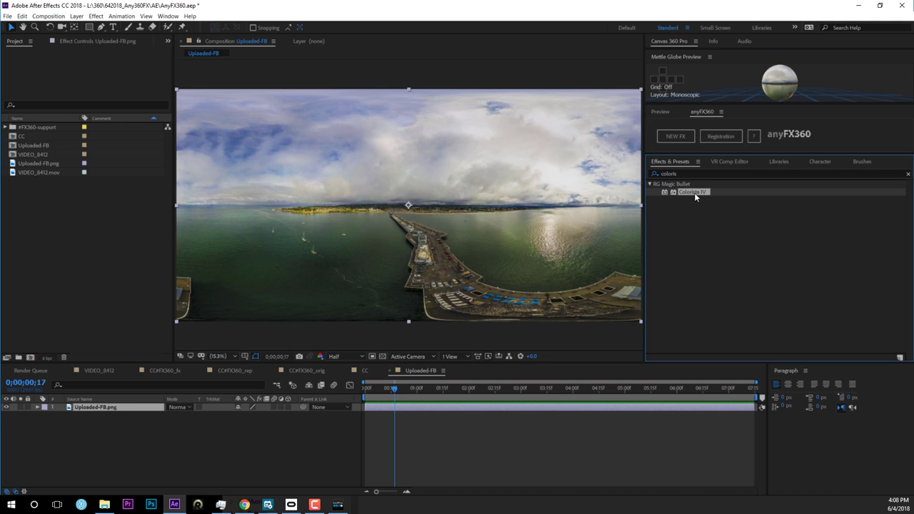
drag(695, 193, 429, 193)
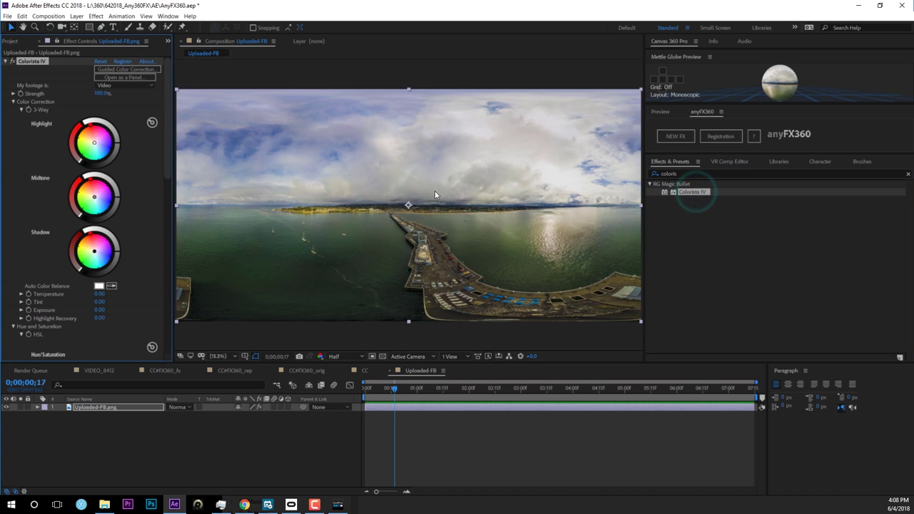
drag(175, 147, 253, 147)
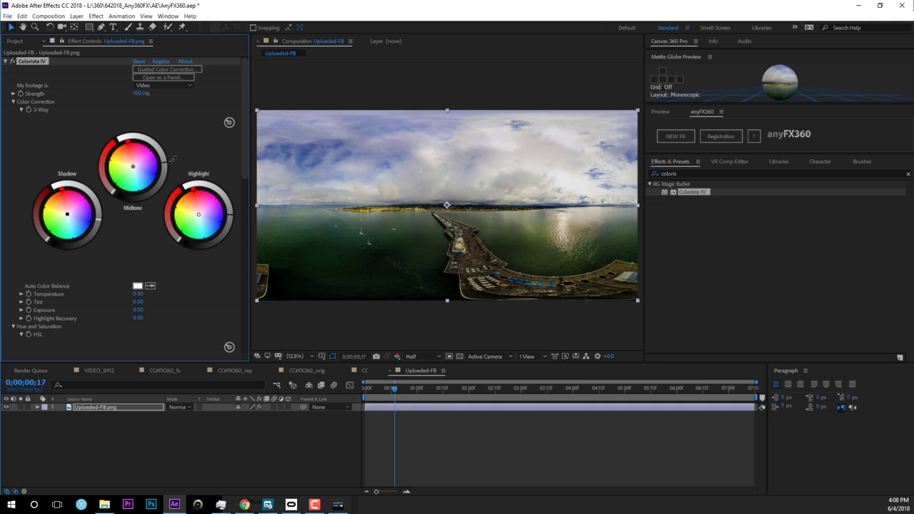
scroll(240, 274, down, 5)
scroll(240, 273, down, 5)
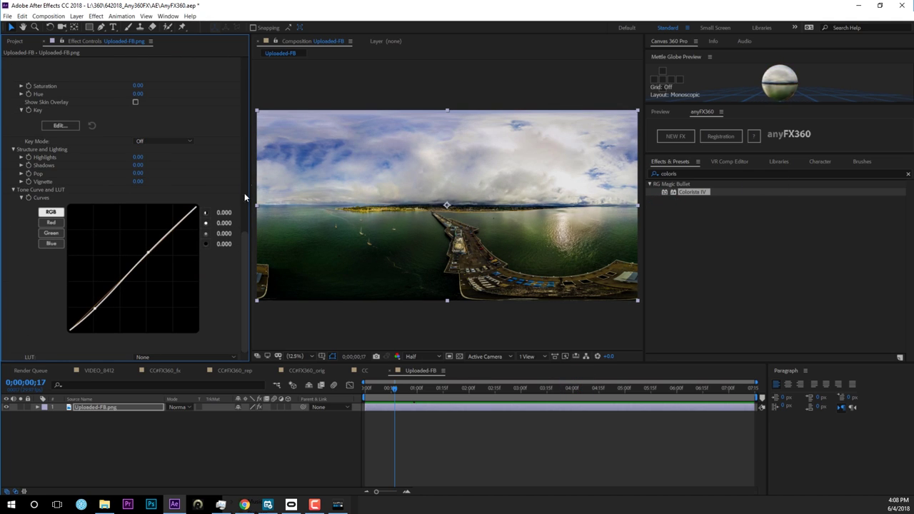
scroll(243, 195, up, 5)
scroll(178, 214, down, 5)
drag(139, 169, 225, 170)
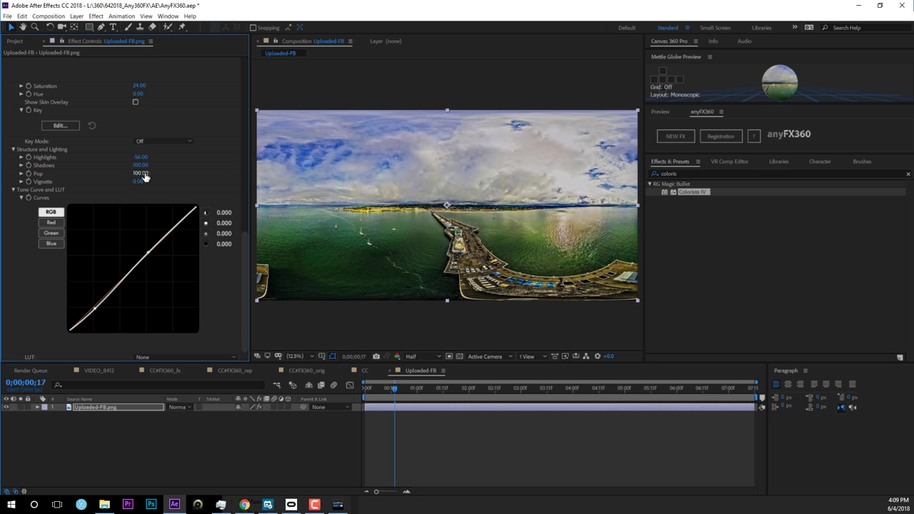
- Enlarge the globe preview, look around up to the sky, then delete Colorista IV
drag(779, 106, 778, 246)
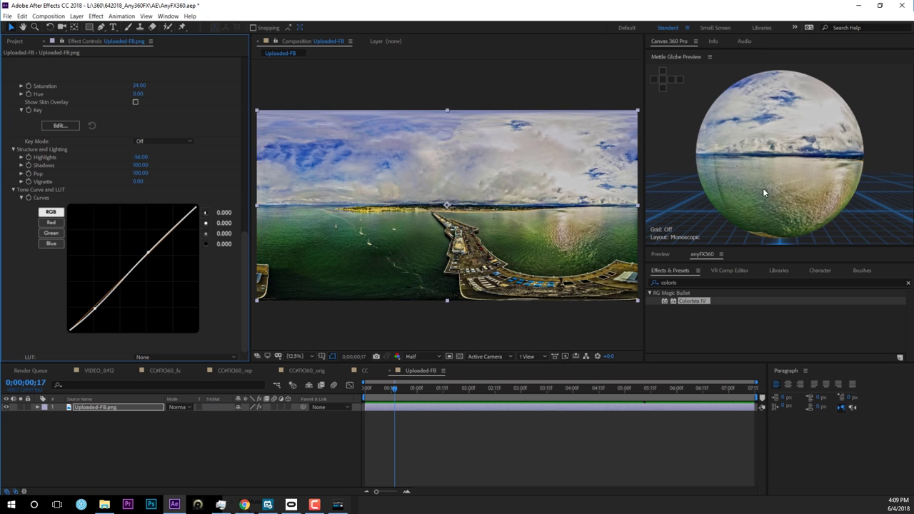
click(676, 214)
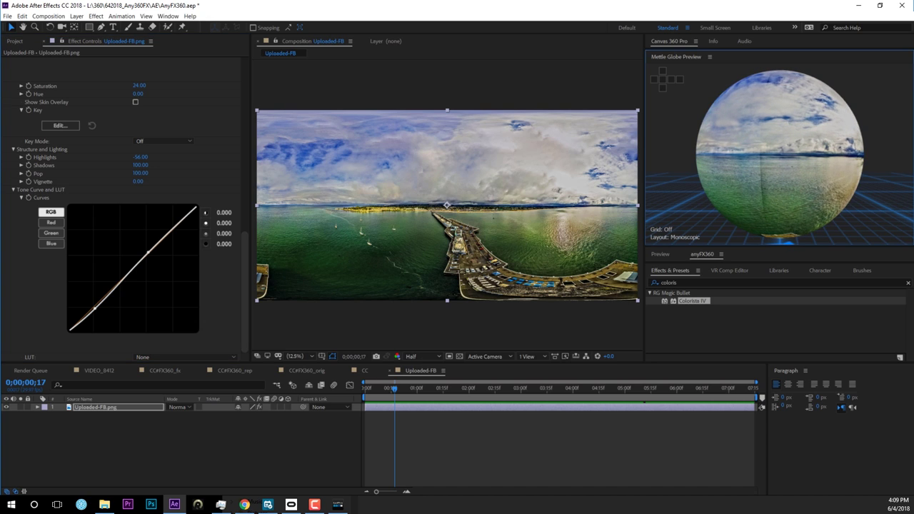
scroll(786, 169, up, 5)
drag(786, 169, 743, 148)
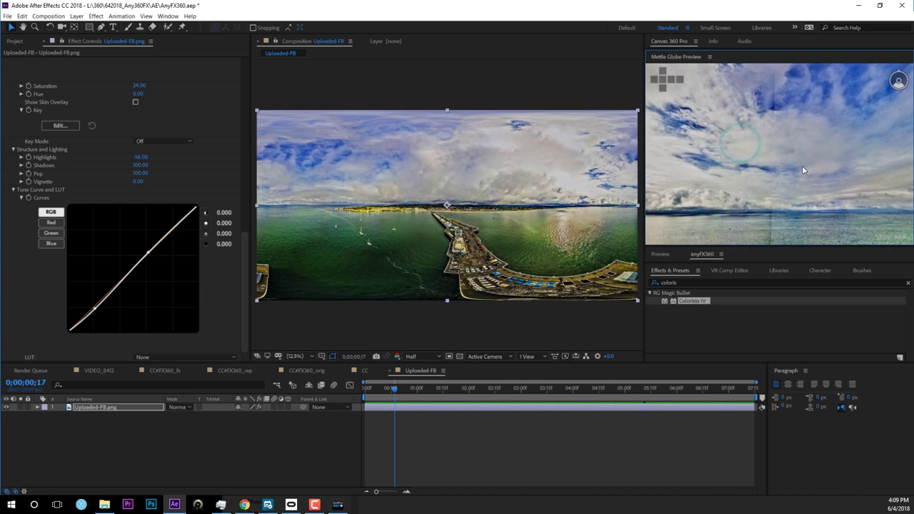
mouse_move(743, 148)
mouse_down()
mouse_move(819, 127)
mouse_move(815, 194)
mouse_move(803, 177)
mouse_move(808, 169)
mouse_move(790, 187)
mouse_up()
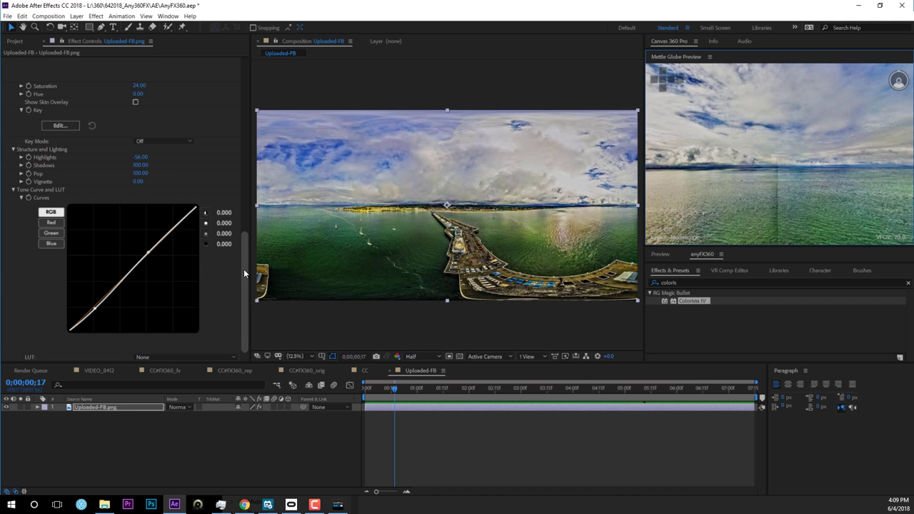
drag(243, 269, 241, 65)
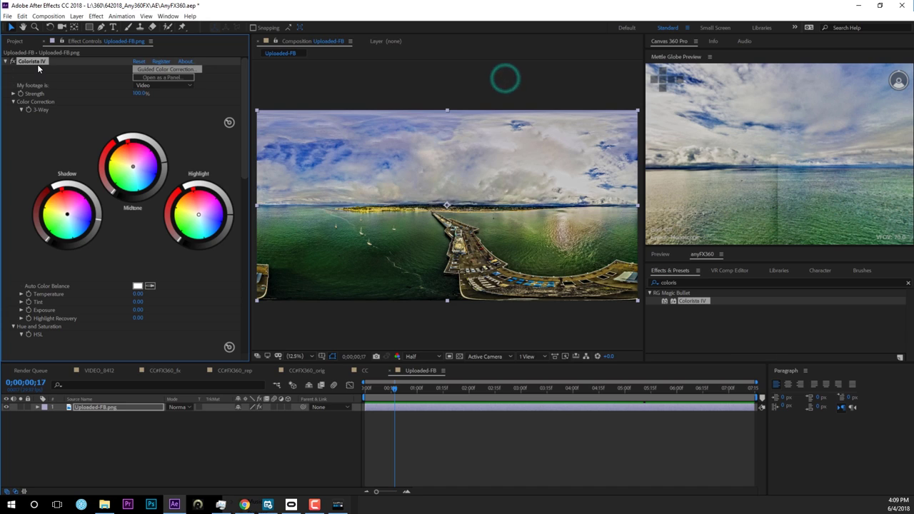
key(Delete)
click(85, 438)
- Create a new anyFX360 setup for Uploaded-FB.png, select FX-Adj-Layer, and view the graded output from pier to horizon
click(500, 272)
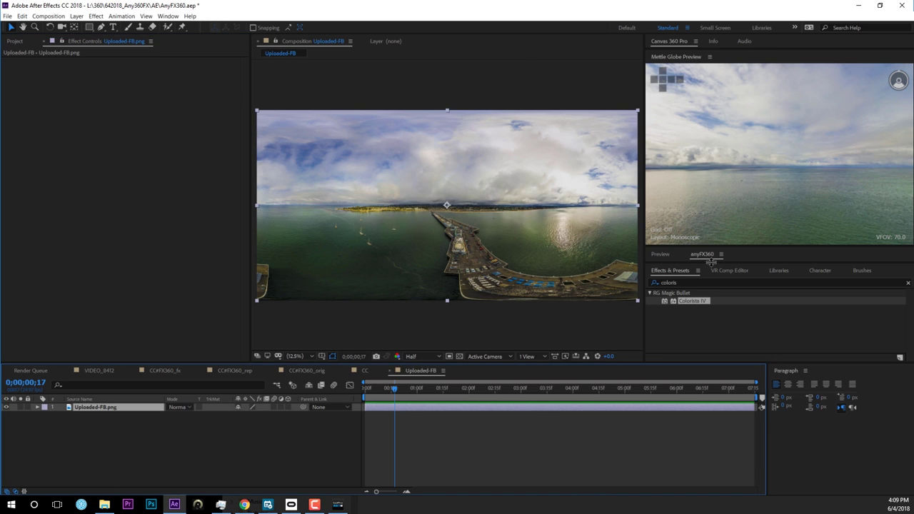
drag(741, 241, 711, 172)
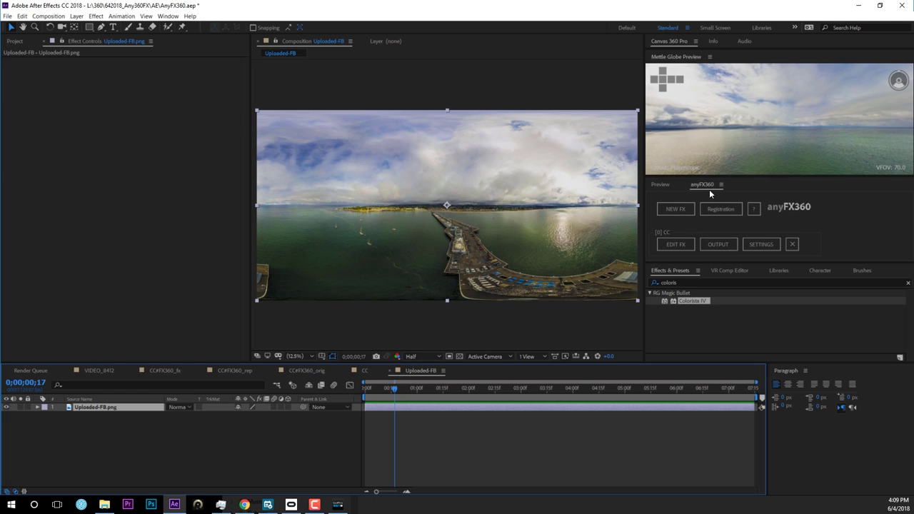
click(677, 209)
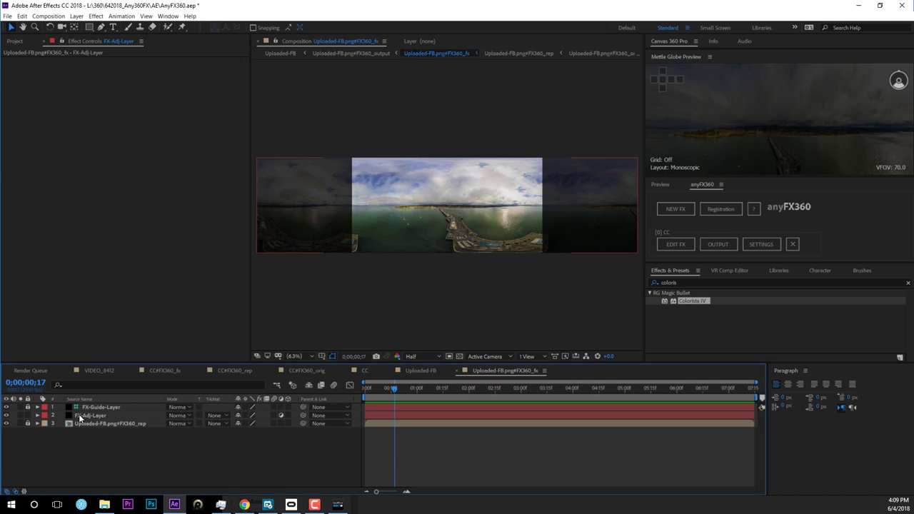
click(60, 286)
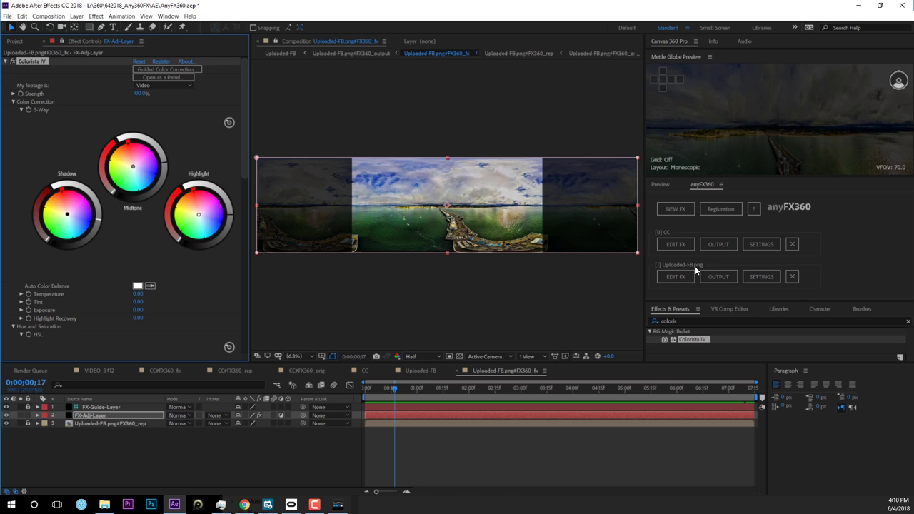
click(718, 276)
mouse_move(871, 141)
mouse_down()
mouse_move(735, 136)
mouse_move(806, 127)
mouse_move(769, 171)
mouse_move(827, 163)
mouse_move(808, 131)
mouse_move(815, 217)
mouse_move(840, 99)
mouse_move(826, 184)
mouse_move(838, 136)
mouse_move(842, 66)
mouse_move(815, 222)
mouse_move(813, 105)
mouse_move(845, 305)
mouse_up()
- Regroup the globe preview and Canvas 360 panels, then orbit toward the boats on the horizon
click(841, 309)
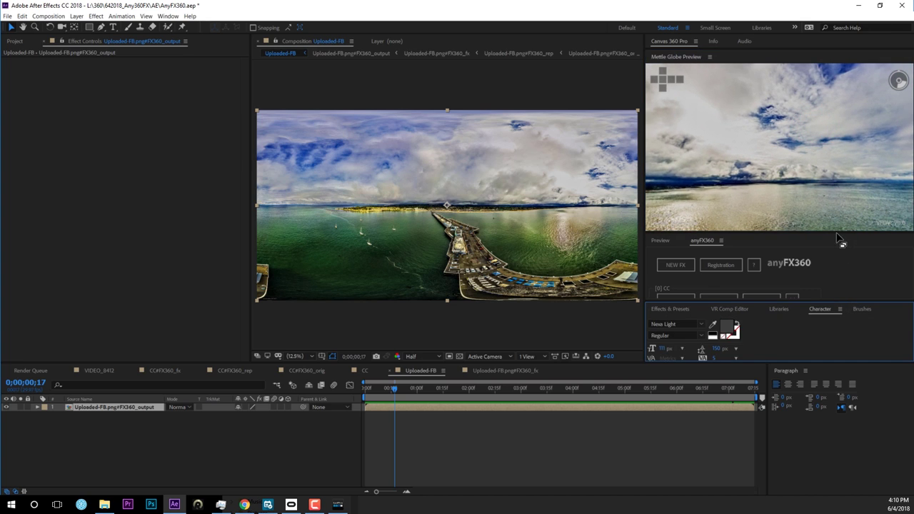
drag(840, 239, 839, 206)
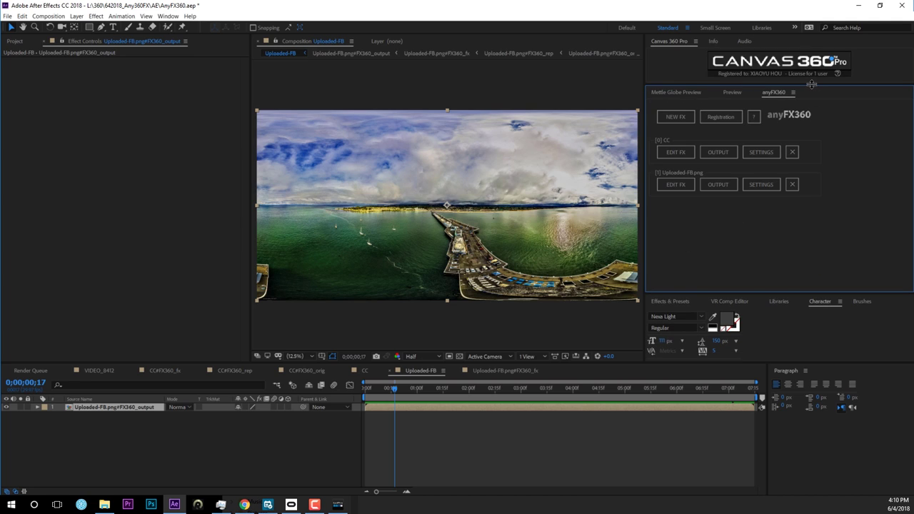
drag(812, 84, 812, 147)
click(718, 249)
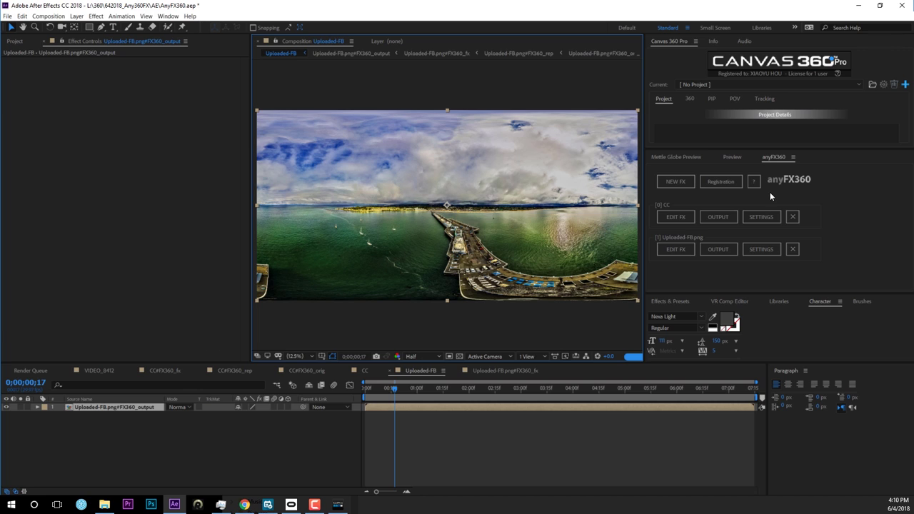
mouse_move(832, 191)
mouse_down()
mouse_move(814, 261)
mouse_move(823, 207)
mouse_move(798, 249)
mouse_up()
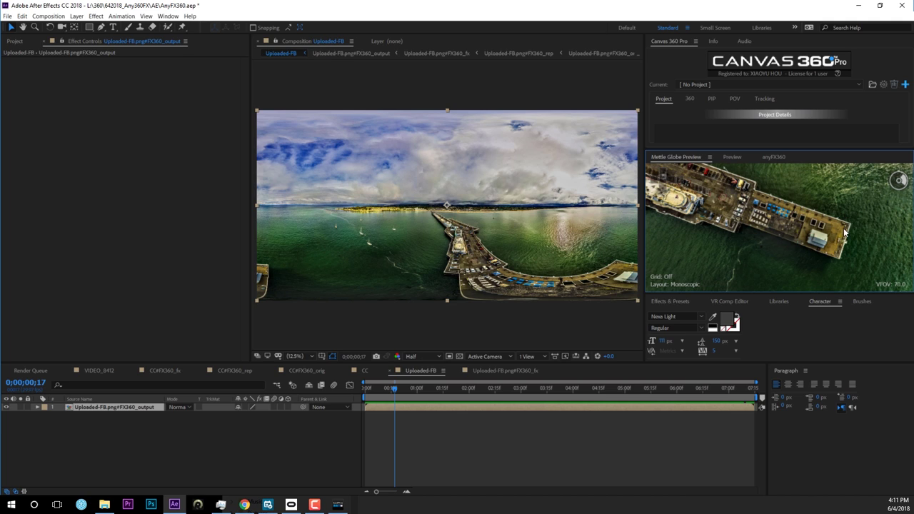
drag(844, 228, 816, 263)
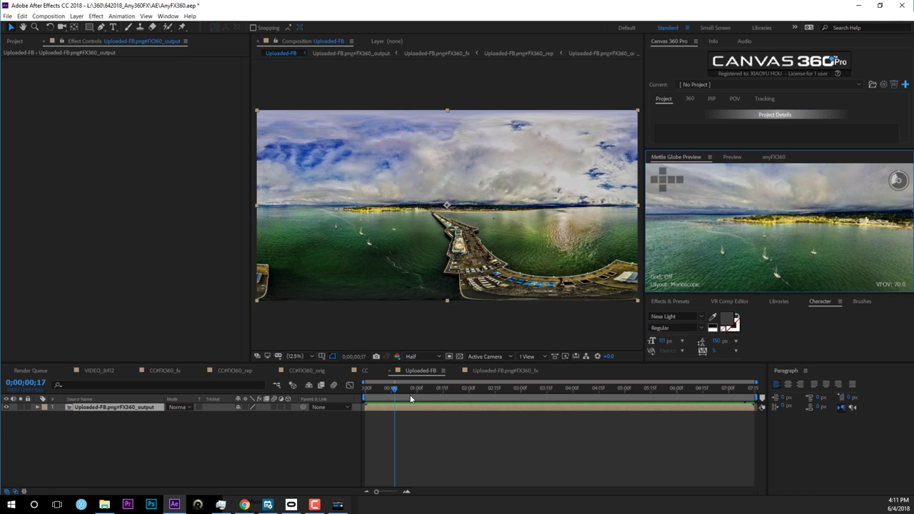
- Render frame 0 of the graded panorama as a Photoshop PSD via Save Frame As
drag(394, 389, 365, 390)
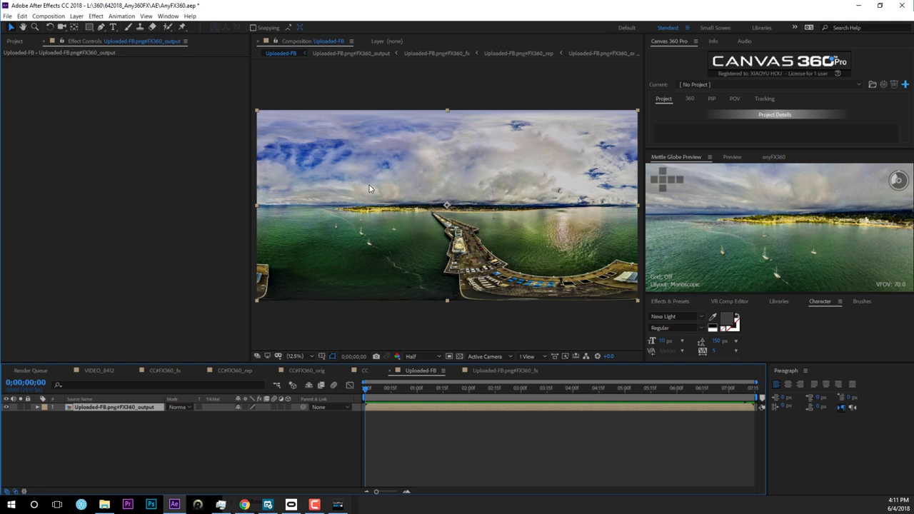
click(48, 16)
mouse_move(62, 116)
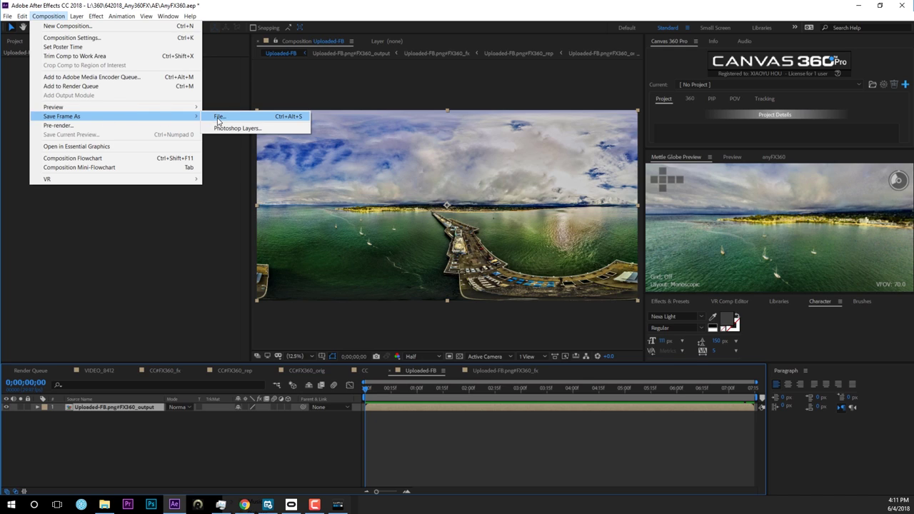
click(226, 119)
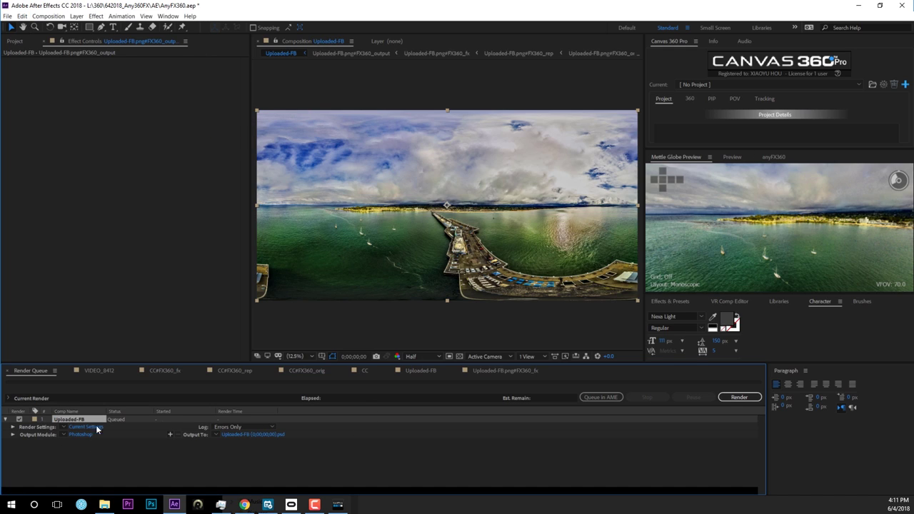
click(739, 397)
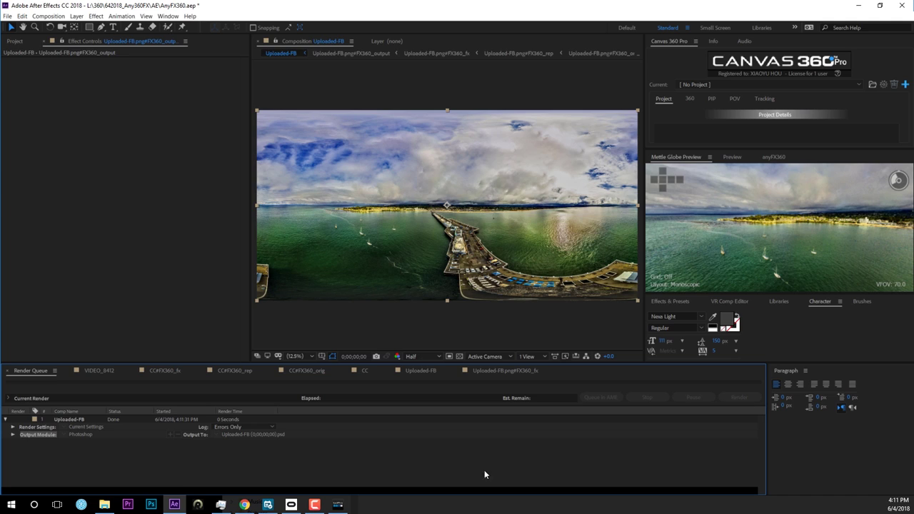
click(156, 505)
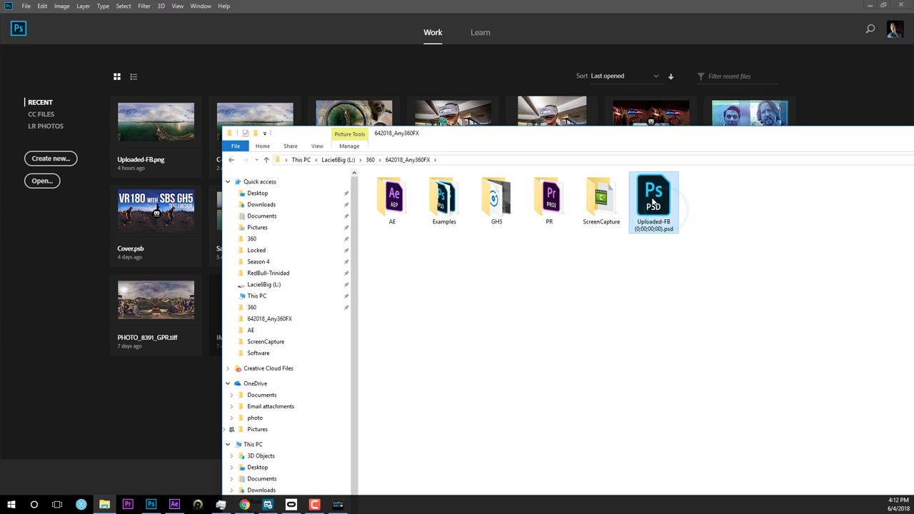
- Open Uploaded-FB (0;00;00;00).psd in Photoshop and make it a 3D spherical panorama layer
drag(665, 205, 30, 295)
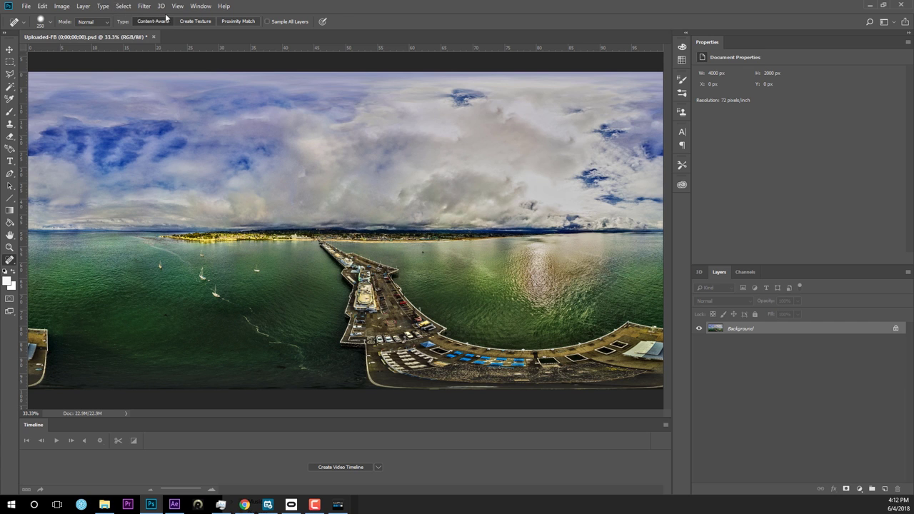
click(147, 7)
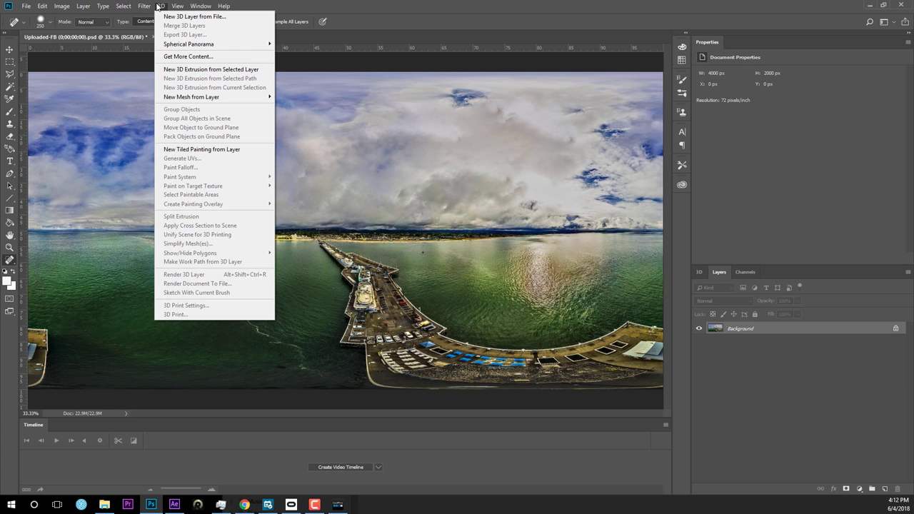
mouse_move(189, 44)
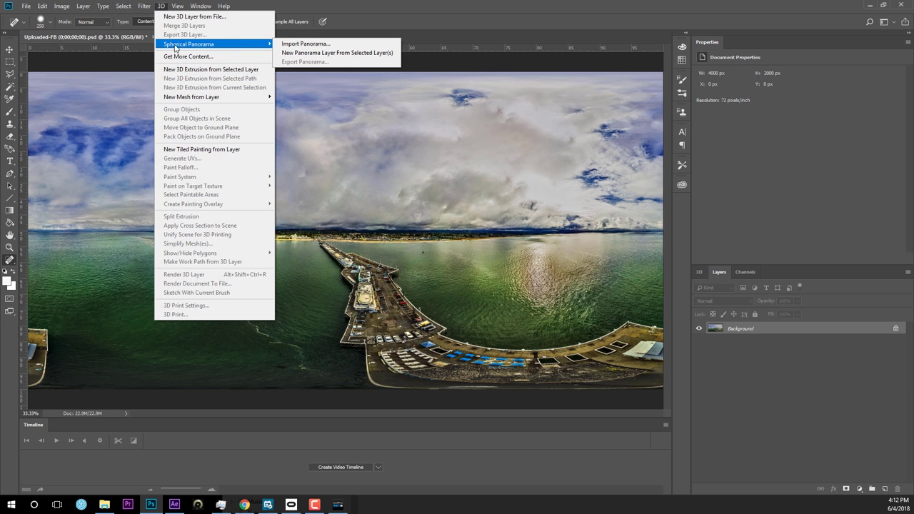
click(285, 52)
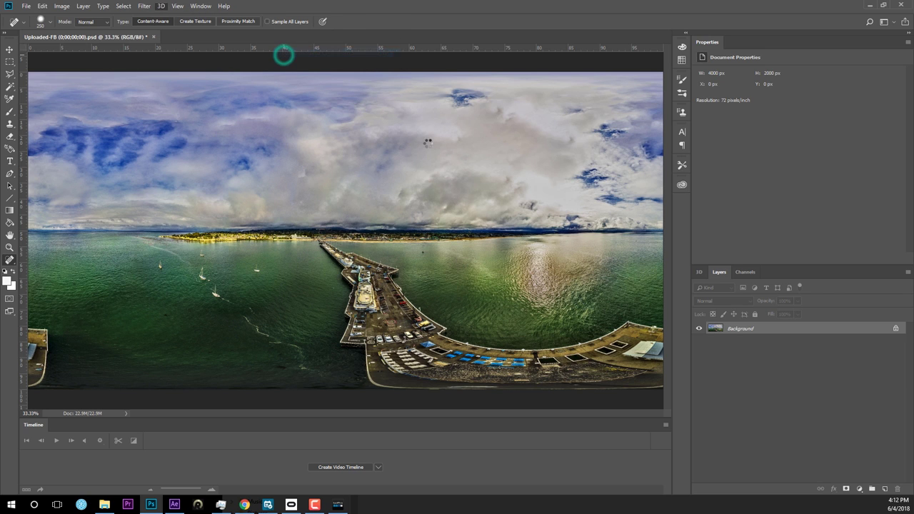